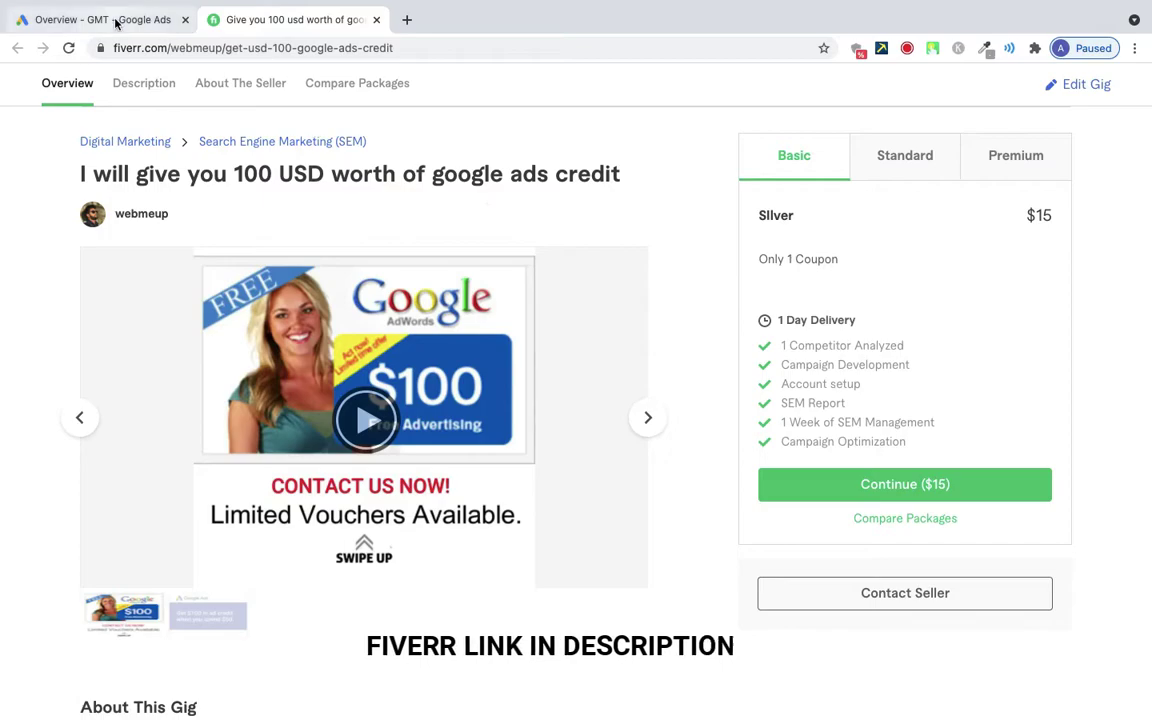
# Review the Google Ads account's notifications and the Fiverr gig offering 100 USD of Google Ads credit.
pyautogui.click(117, 21)
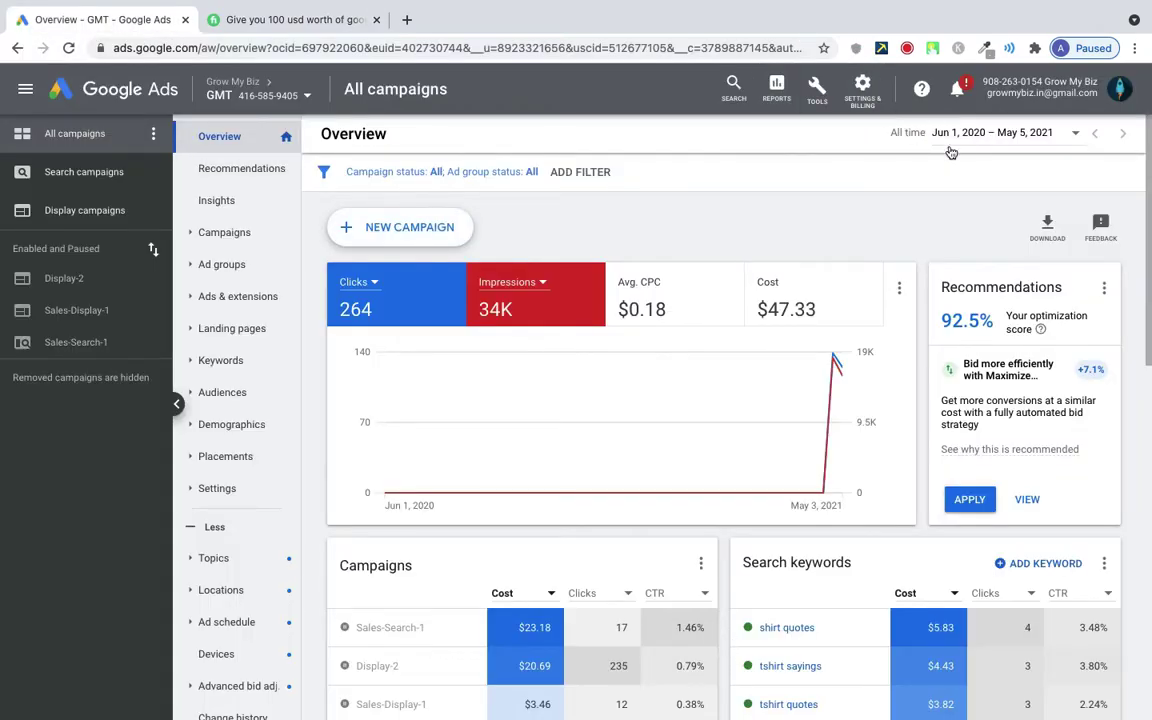
pyautogui.click(958, 90)
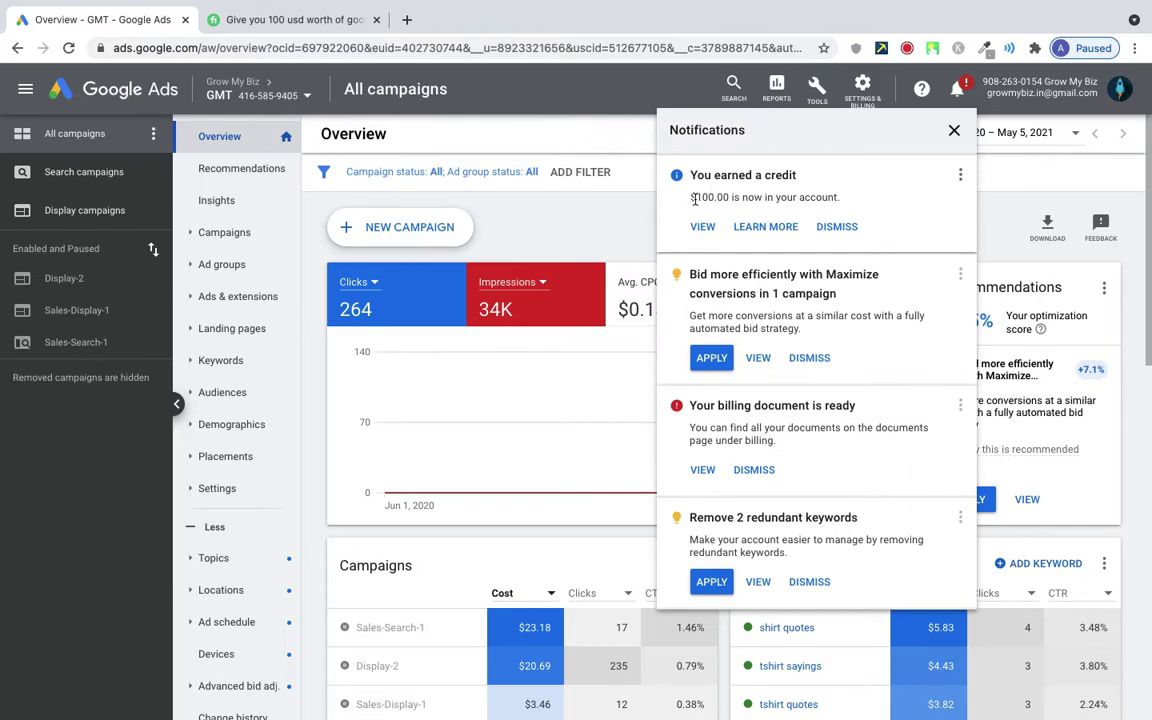
pyautogui.click(282, 20)
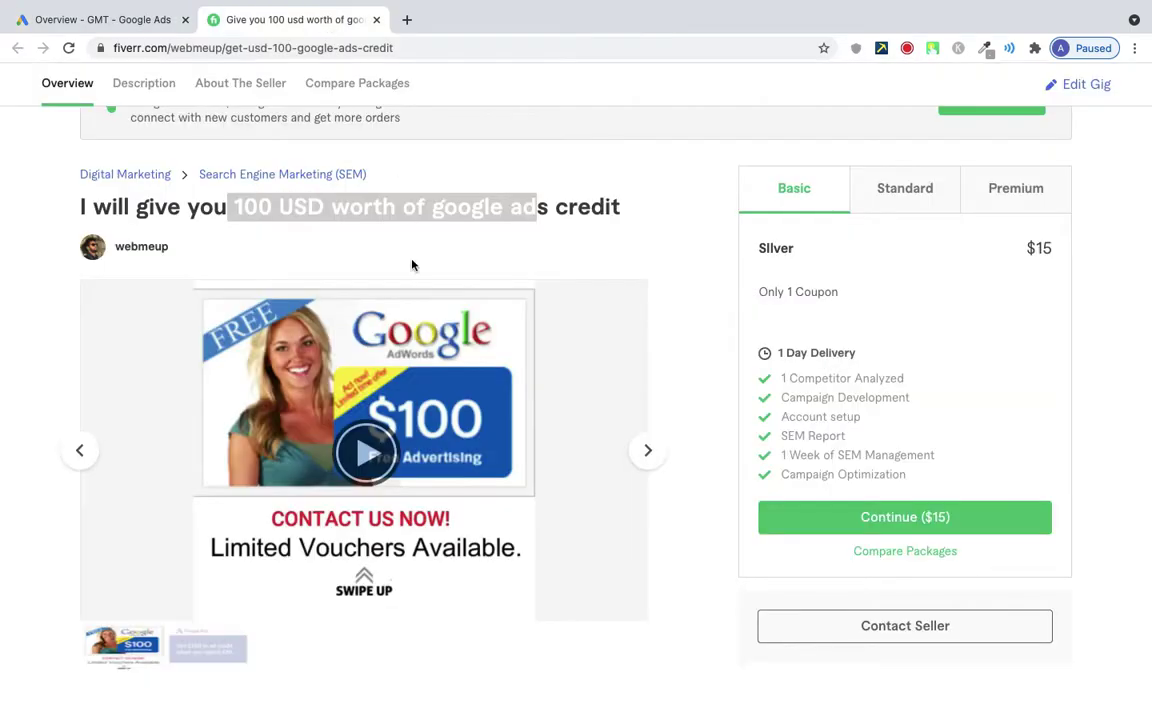
pyautogui.scroll(-2, 411, 262)
pyautogui.scroll(2, 421, 400)
# Switch back to Google Ads and create a new Google Ads account under the current Google login.
pyautogui.click(100, 19)
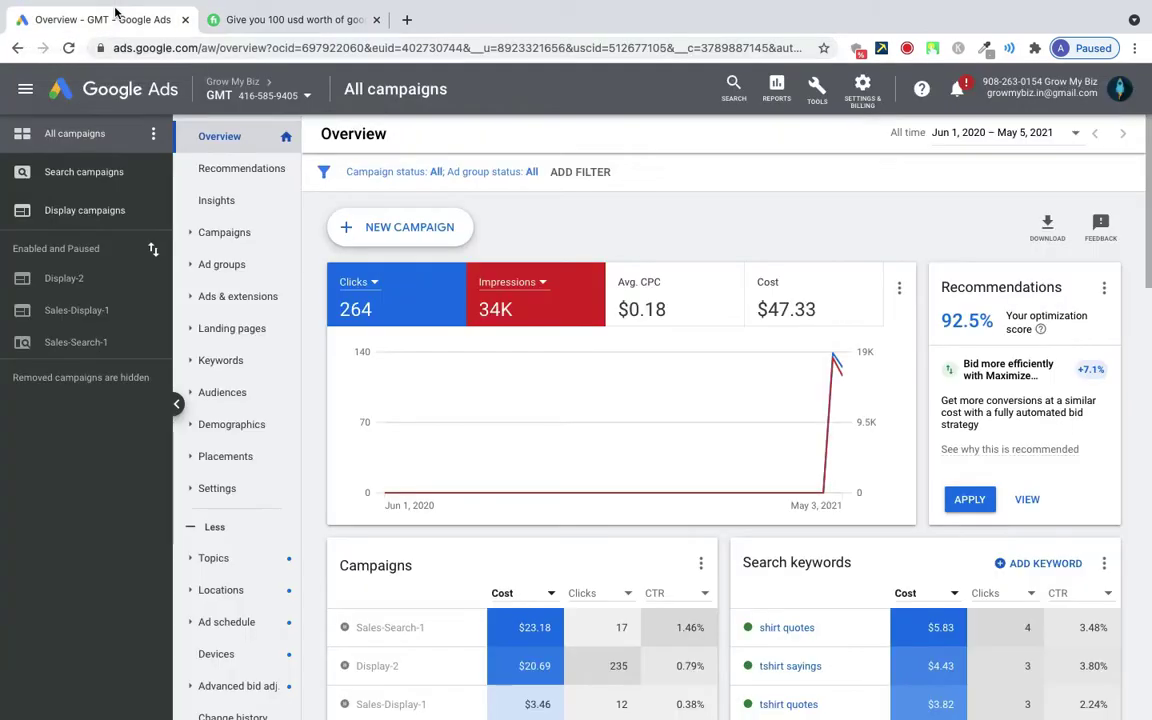
pyautogui.click(1119, 91)
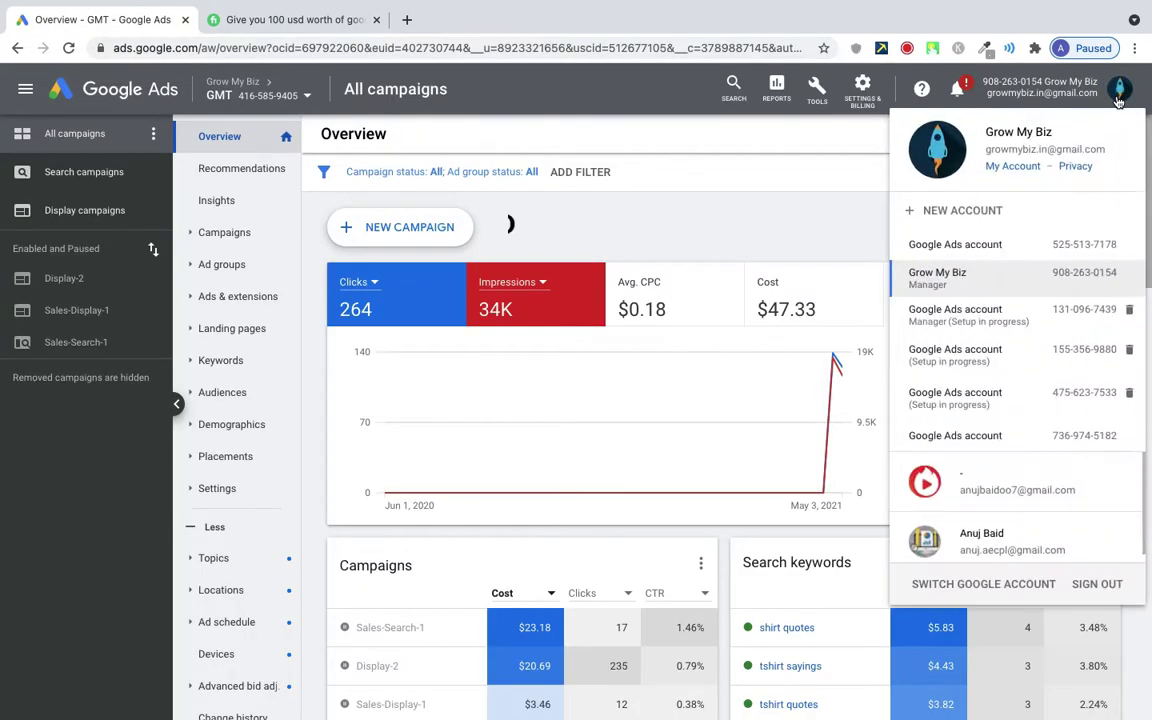
pyautogui.click(958, 211)
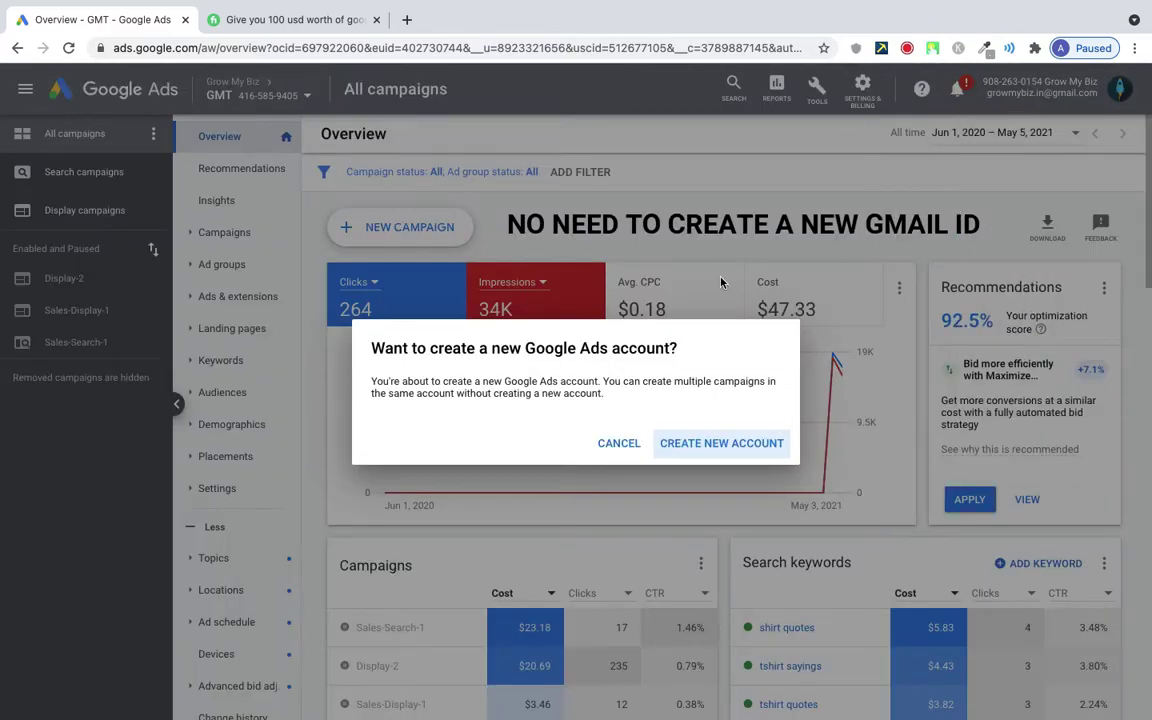
pyautogui.click(679, 443)
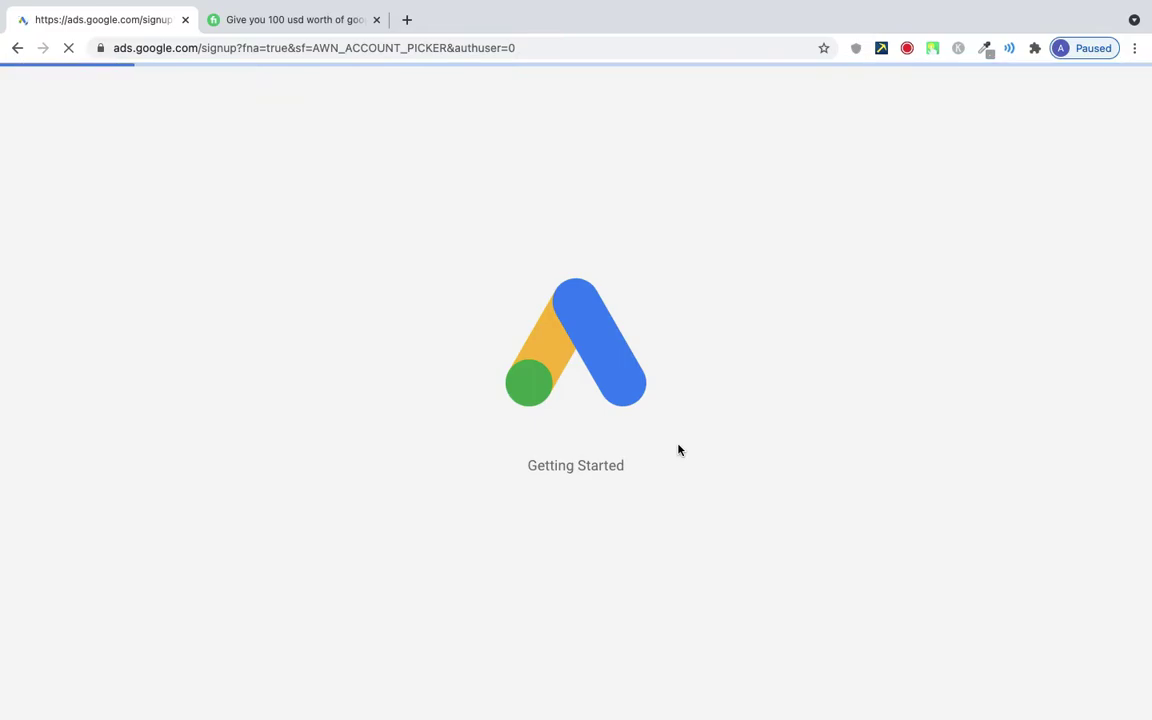
pyautogui.click(298, 22)
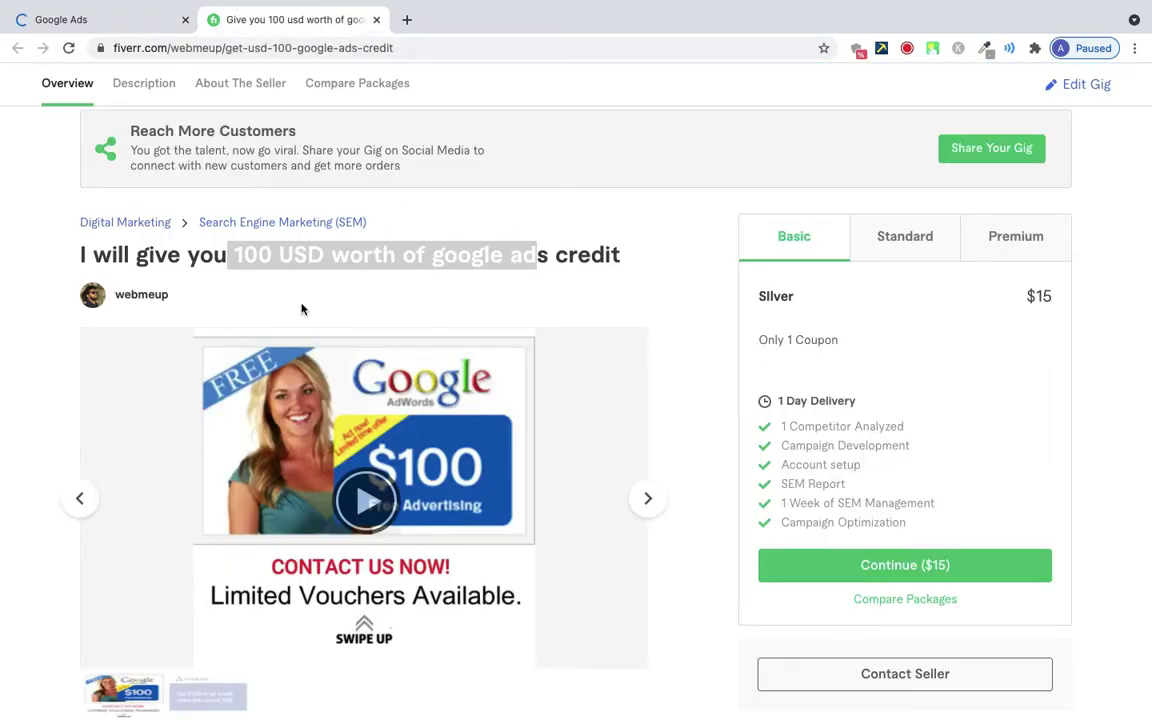
pyautogui.click(121, 20)
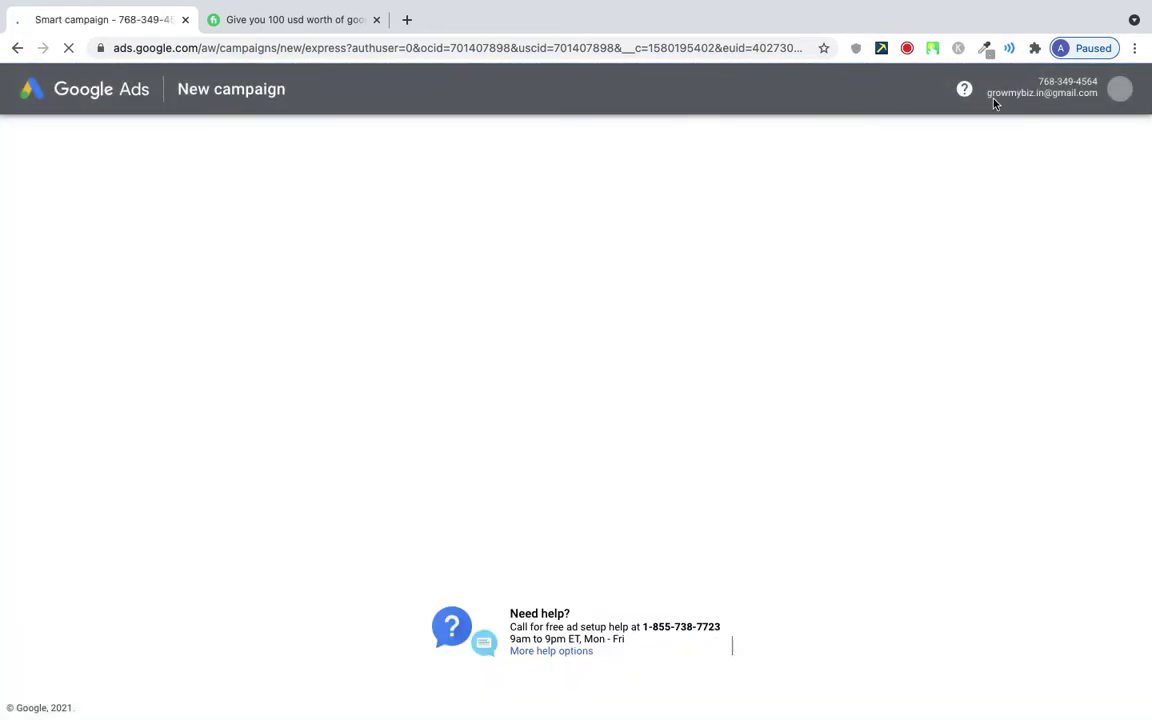
# Switch the new campaign setup to Expert Mode and proceed to the business information form.
pyautogui.moveTo(988, 93); pyautogui.dragTo(1098, 92)
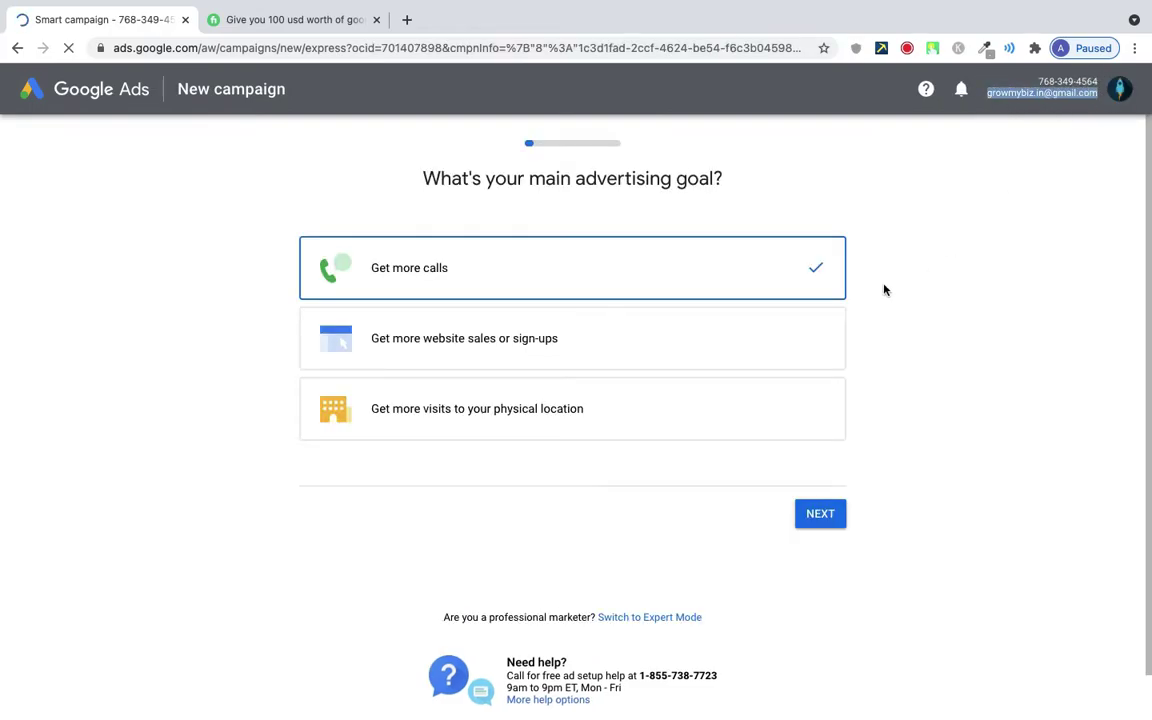
pyautogui.scroll(-1, 619, 575)
pyautogui.scroll(1, 676, 503)
pyautogui.scroll(-1, 676, 503)
pyautogui.click(668, 570)
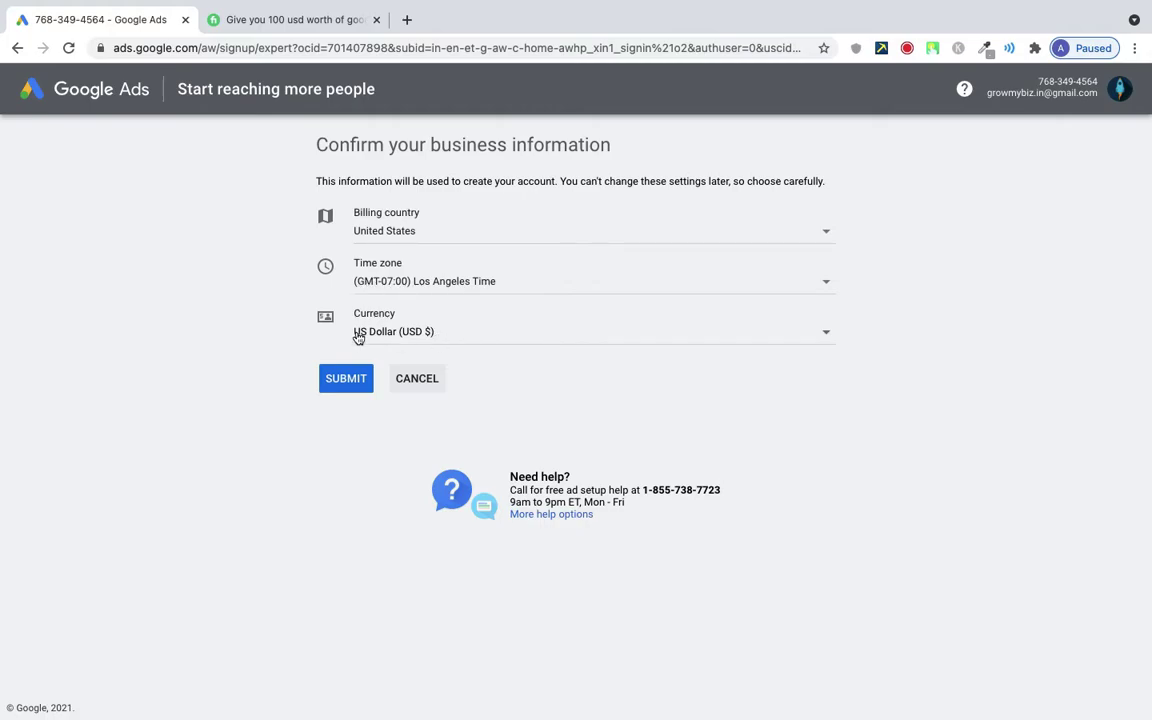
# Set the billing country to United Kingdom in the business information.
pyautogui.click(438, 338)
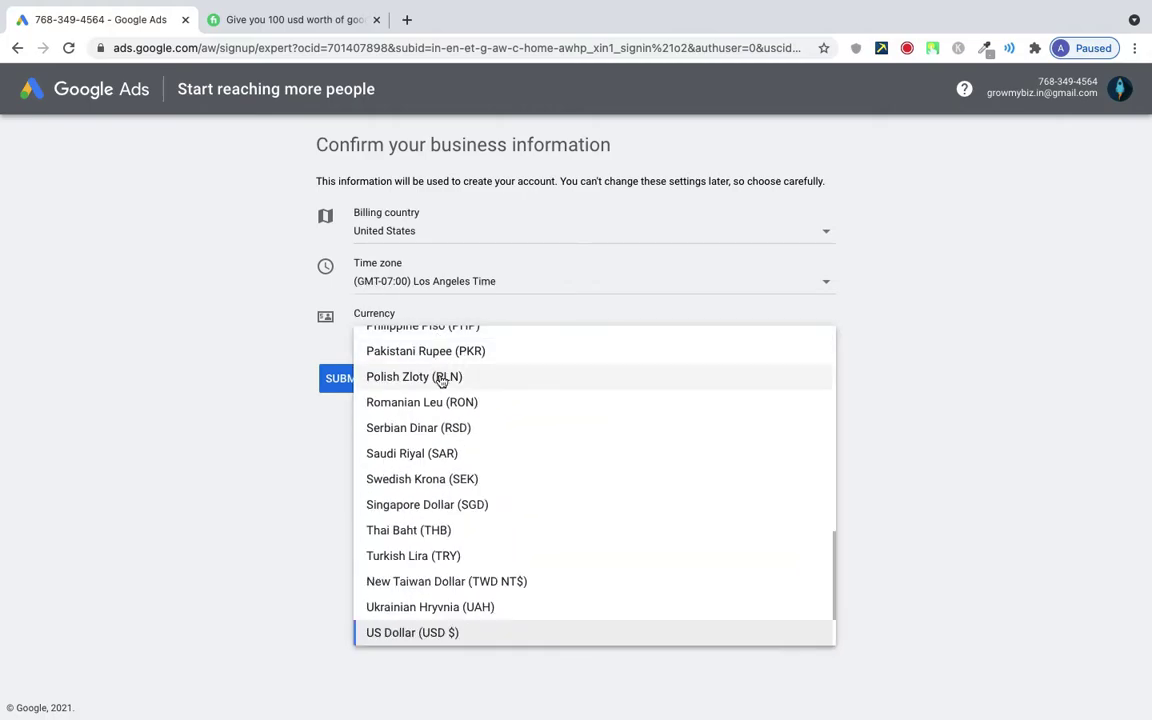
pyautogui.click(432, 632)
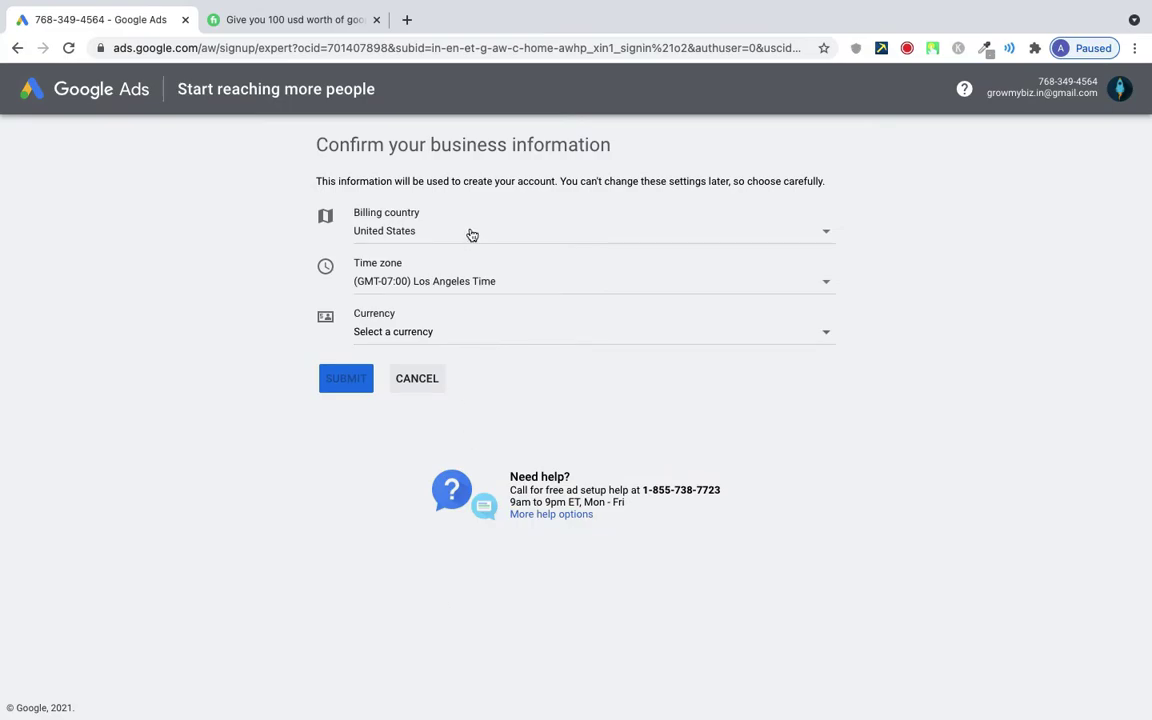
pyautogui.click(471, 232)
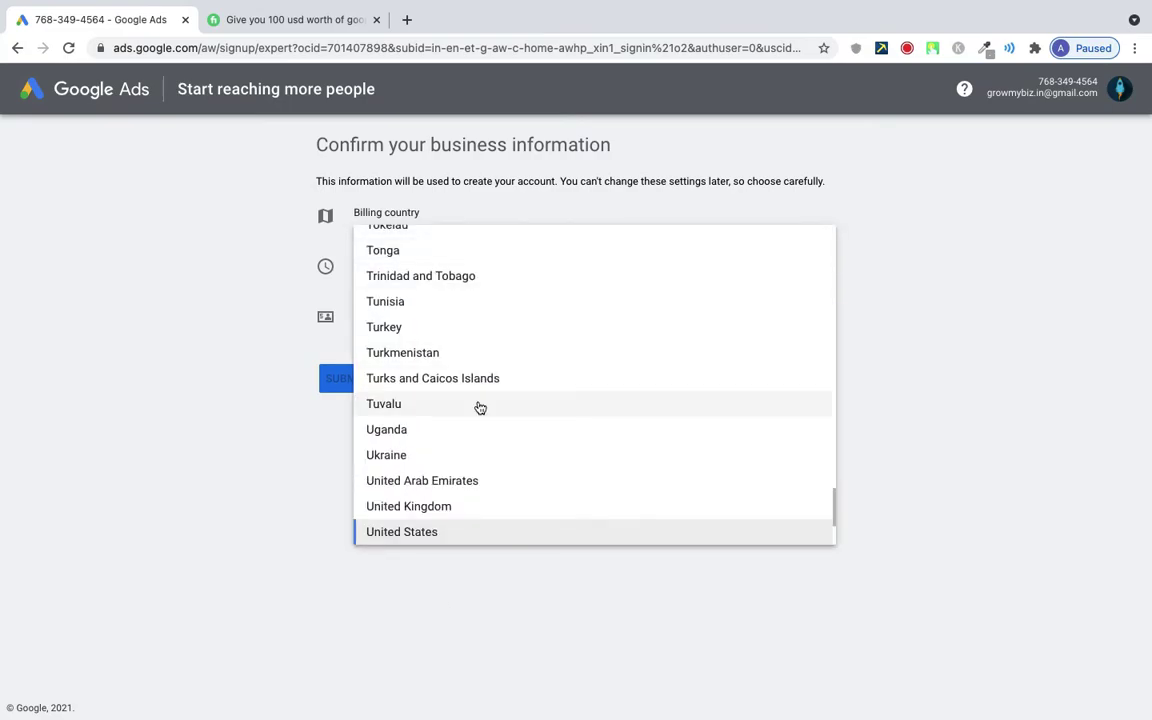
pyautogui.scroll(3, 478, 406)
pyautogui.scroll(3, 480, 407)
pyautogui.scroll(-8, 480, 407)
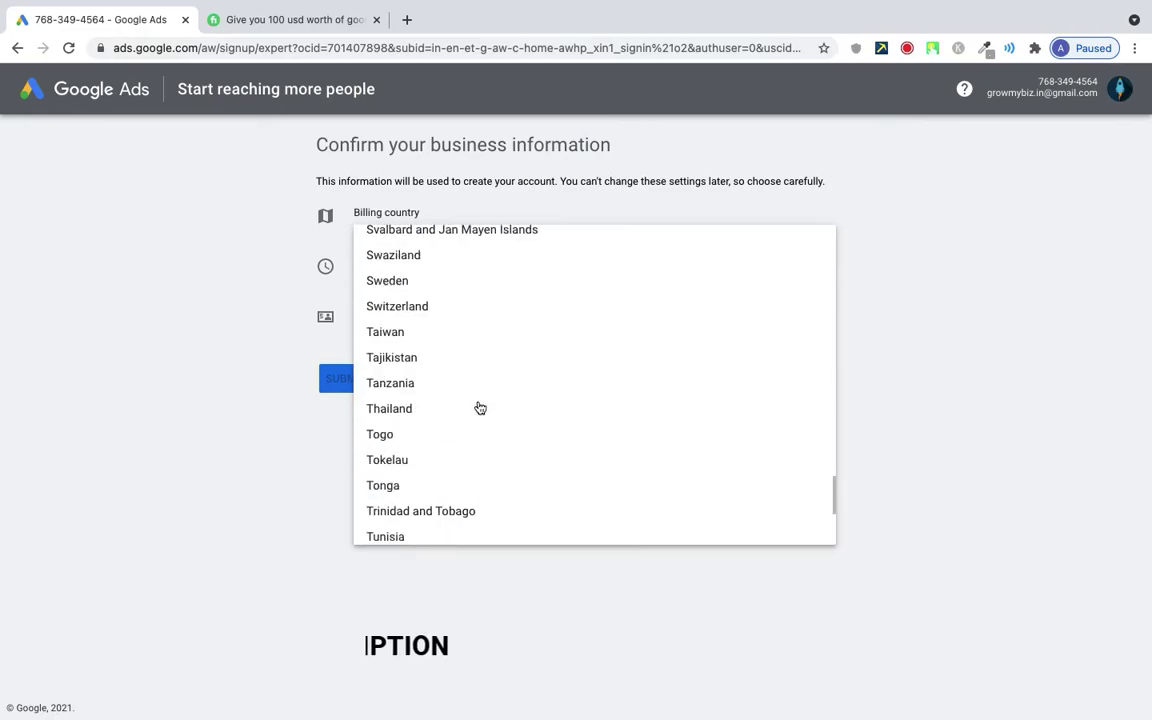
pyautogui.scroll(3, 476, 406)
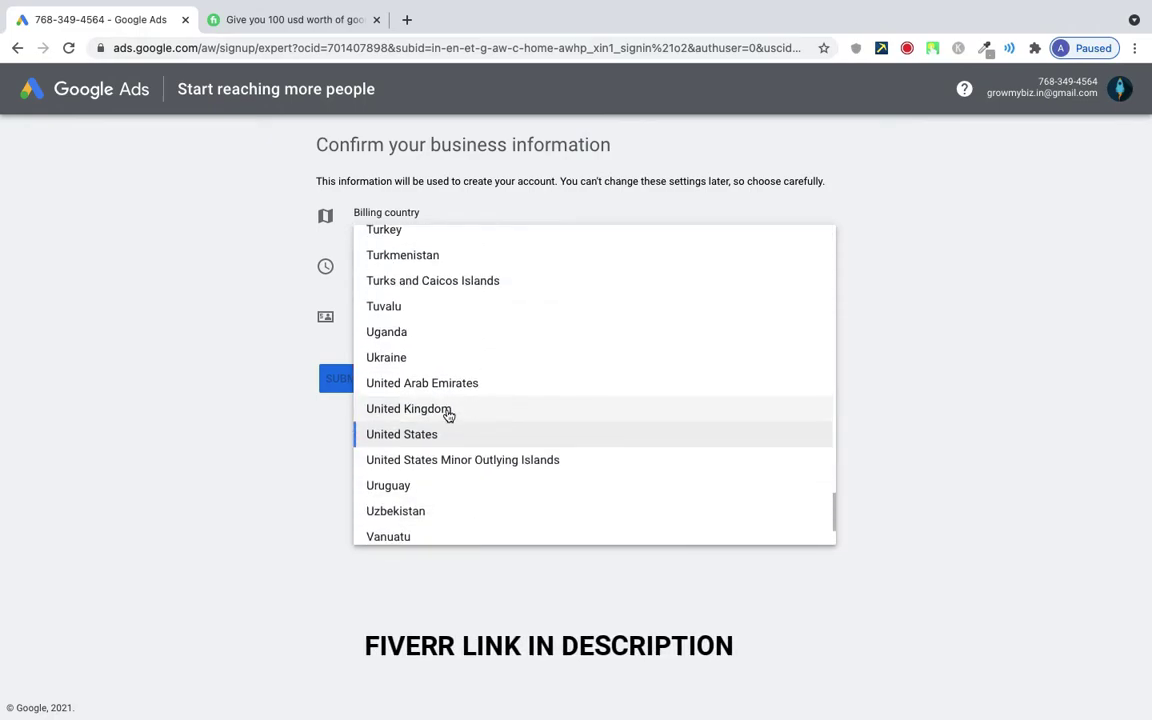
pyautogui.click(447, 407)
# Set the account currency to British Pound (GBP £) and submit the business information.
pyautogui.click(437, 333)
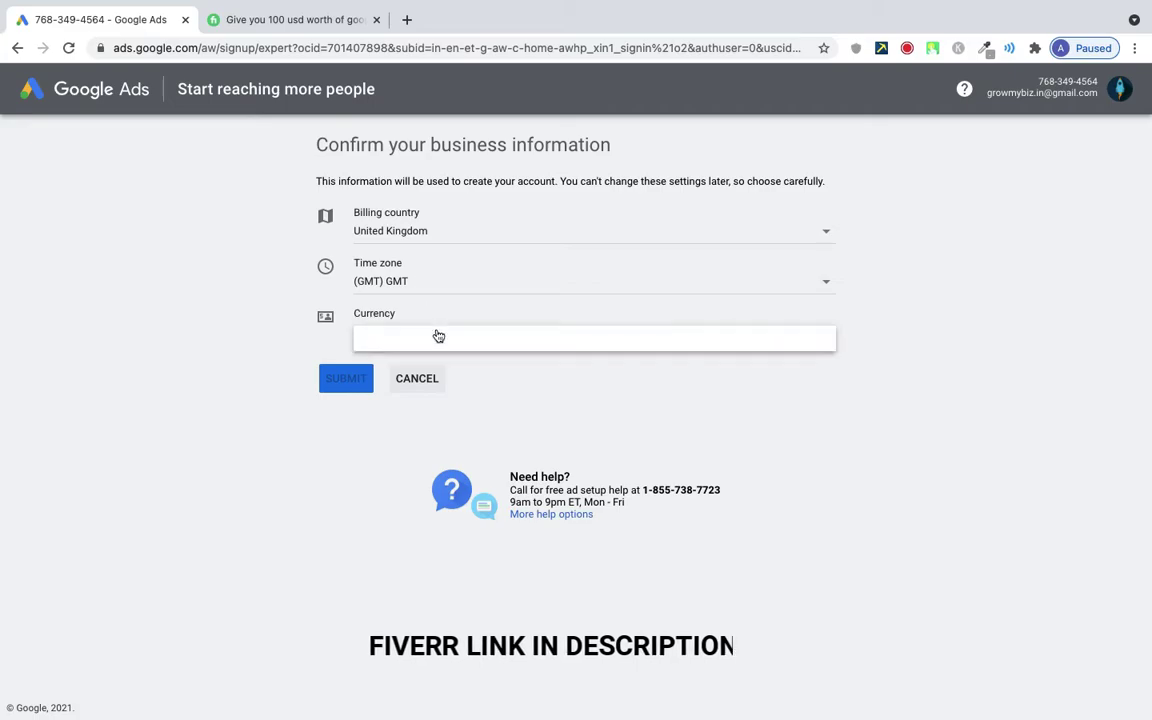
pyautogui.scroll(5, 452, 507)
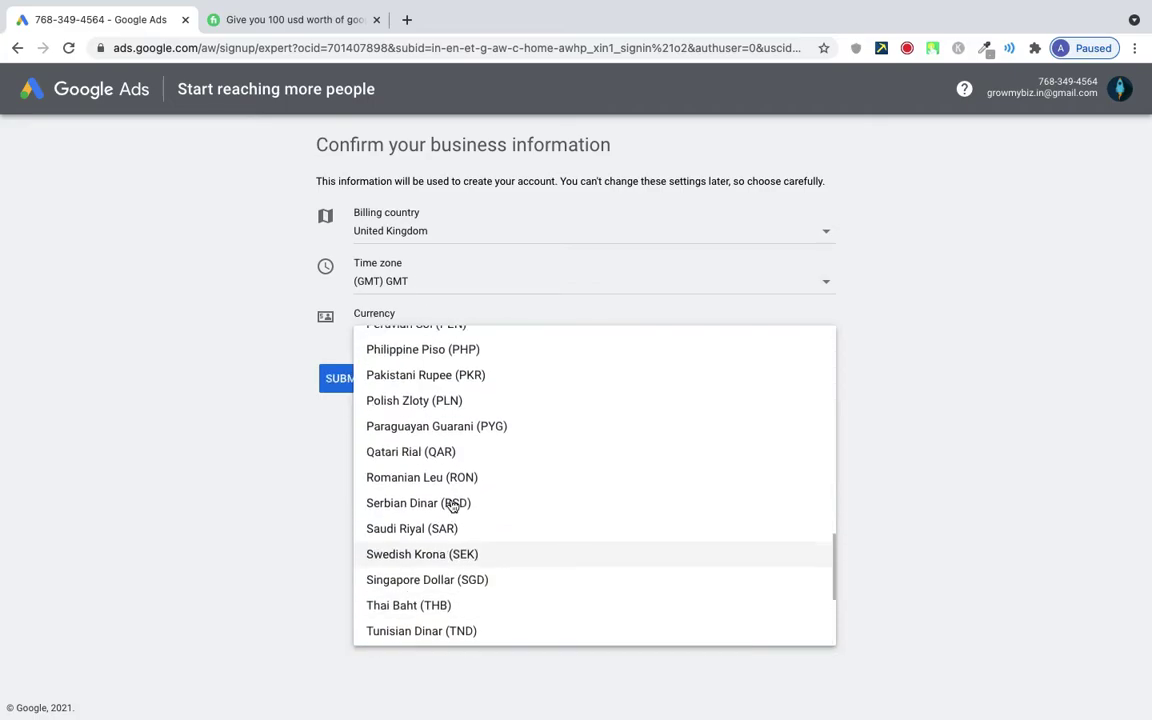
pyautogui.scroll(6, 452, 507)
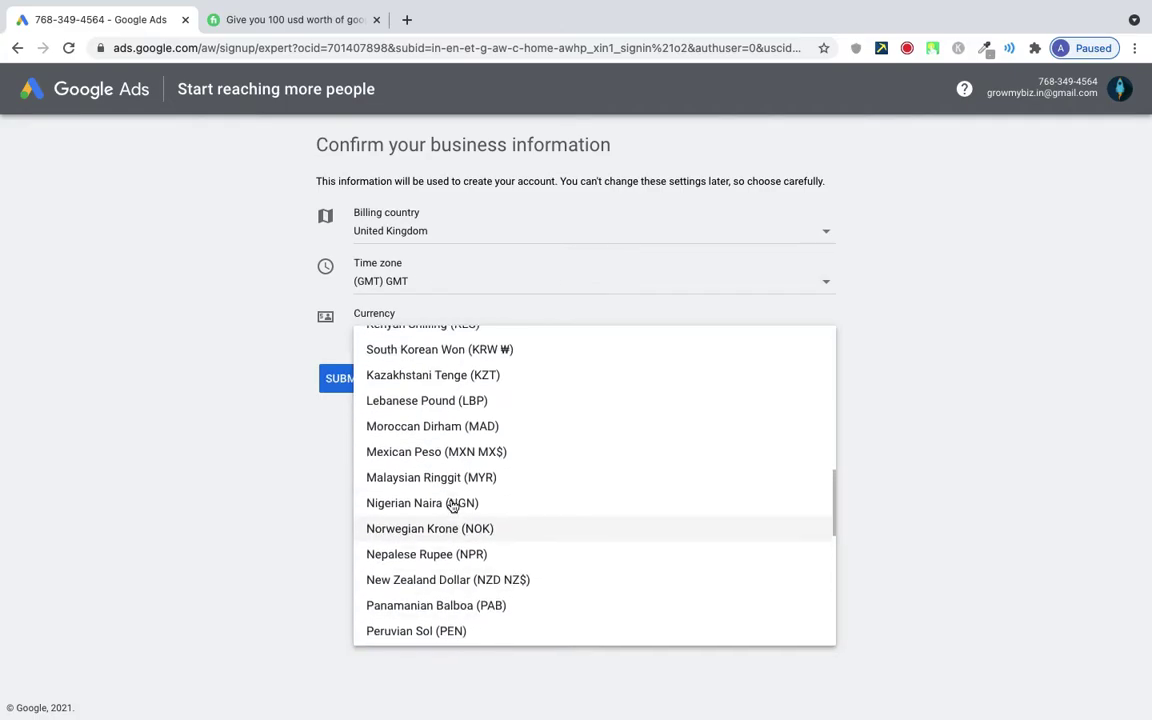
pyautogui.scroll(2, 452, 507)
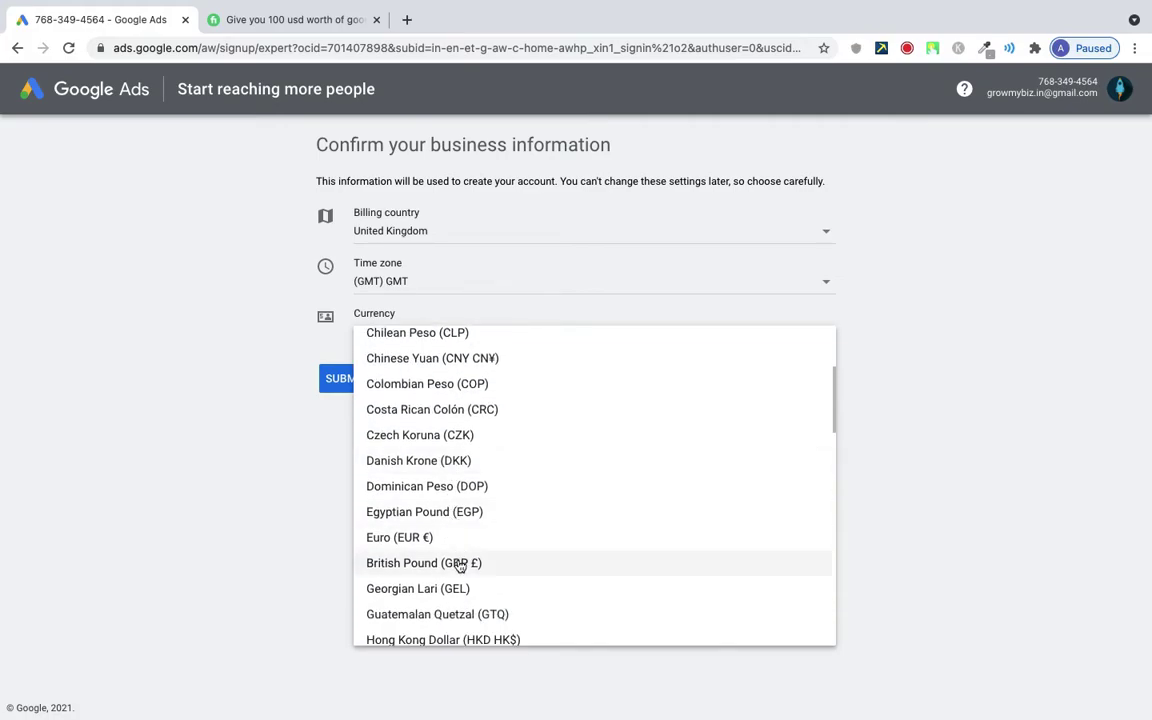
pyautogui.click(463, 561)
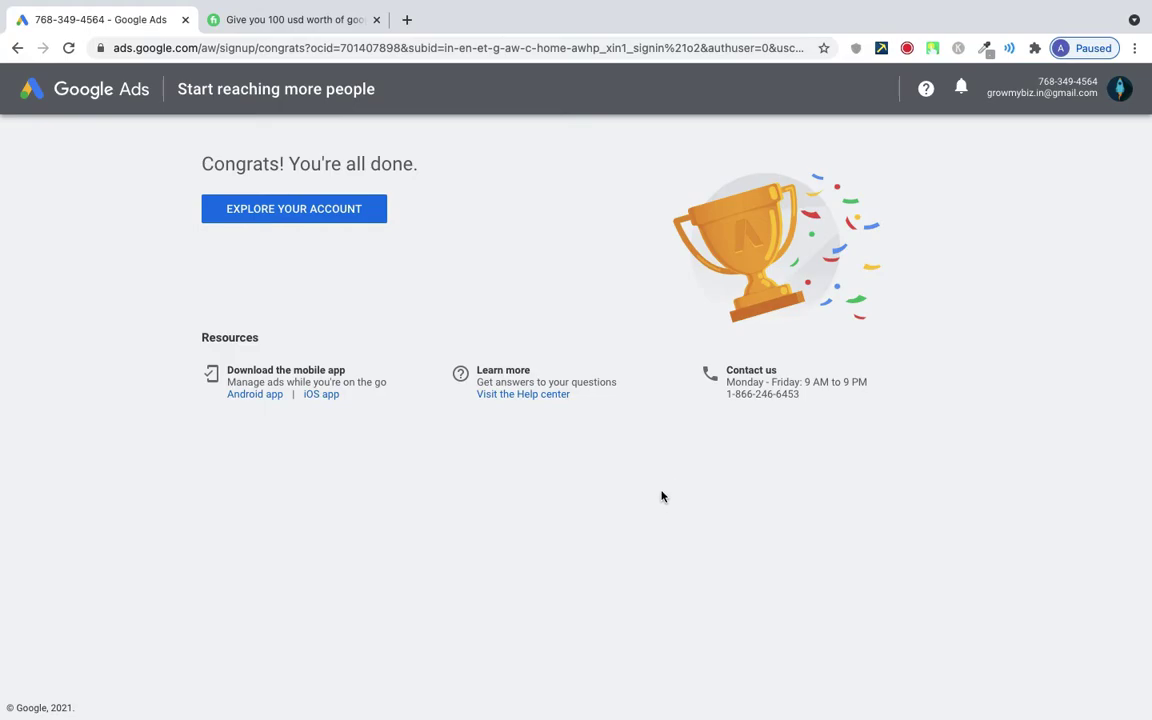
# Enter the new account and go to its billing promotions to reach the new billing setup.
pyautogui.click(305, 211)
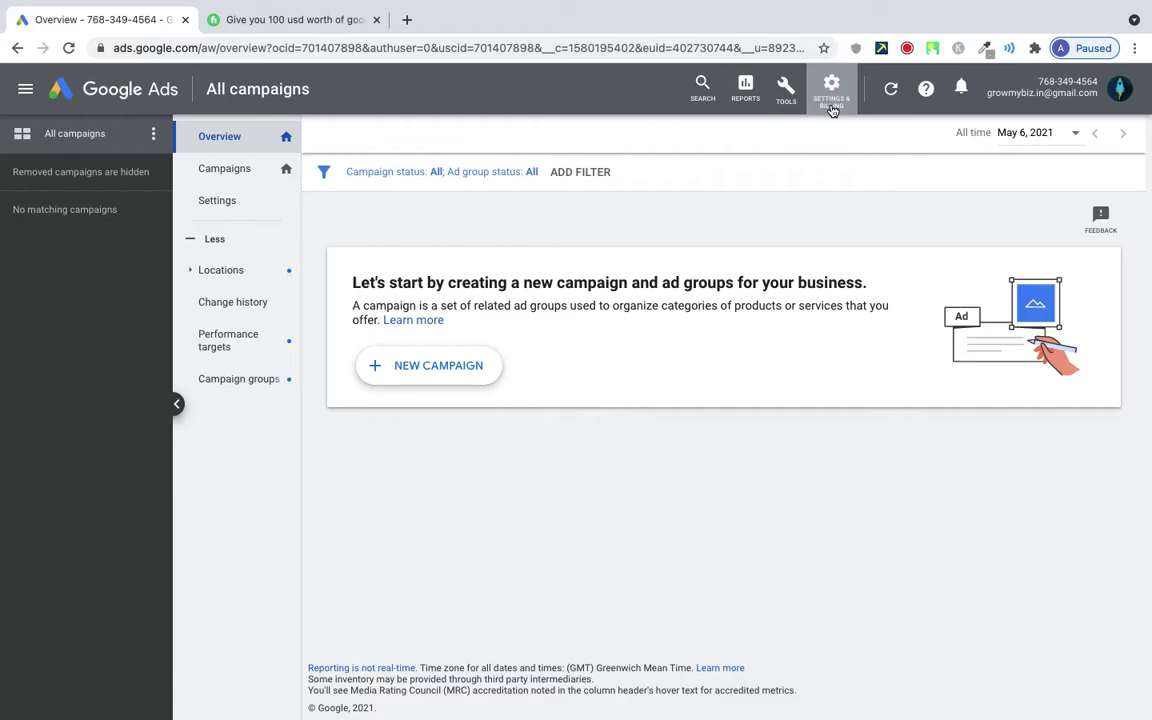
pyautogui.click(832, 95)
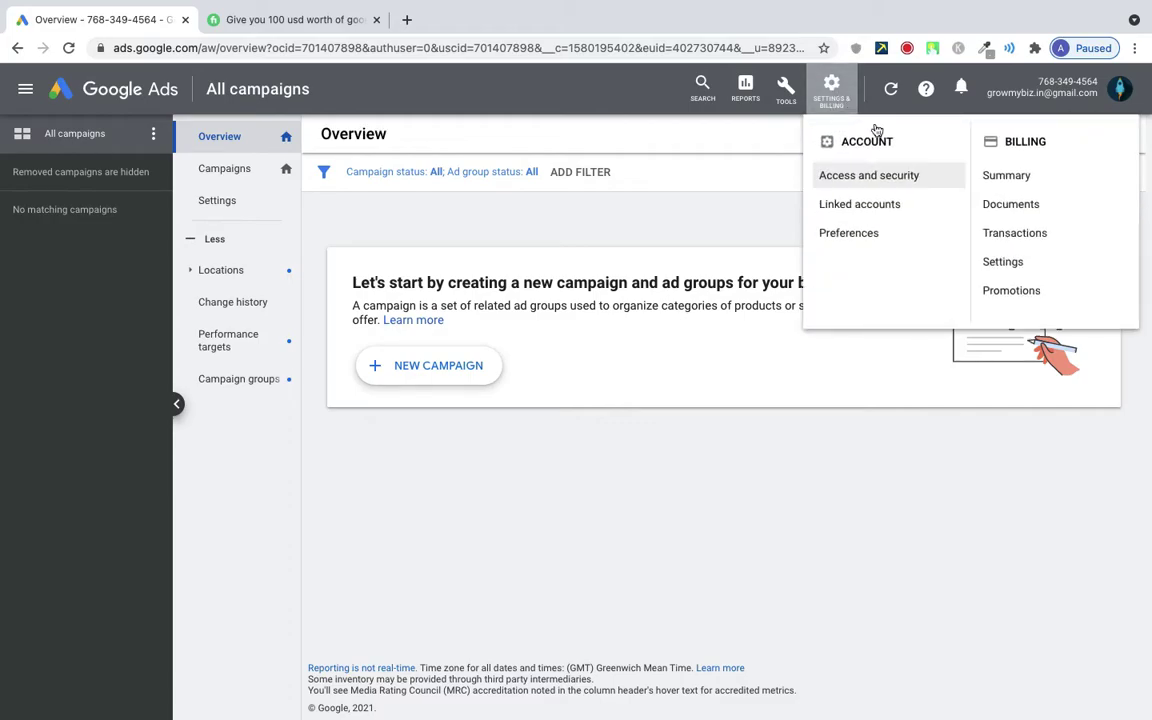
pyautogui.click(1030, 295)
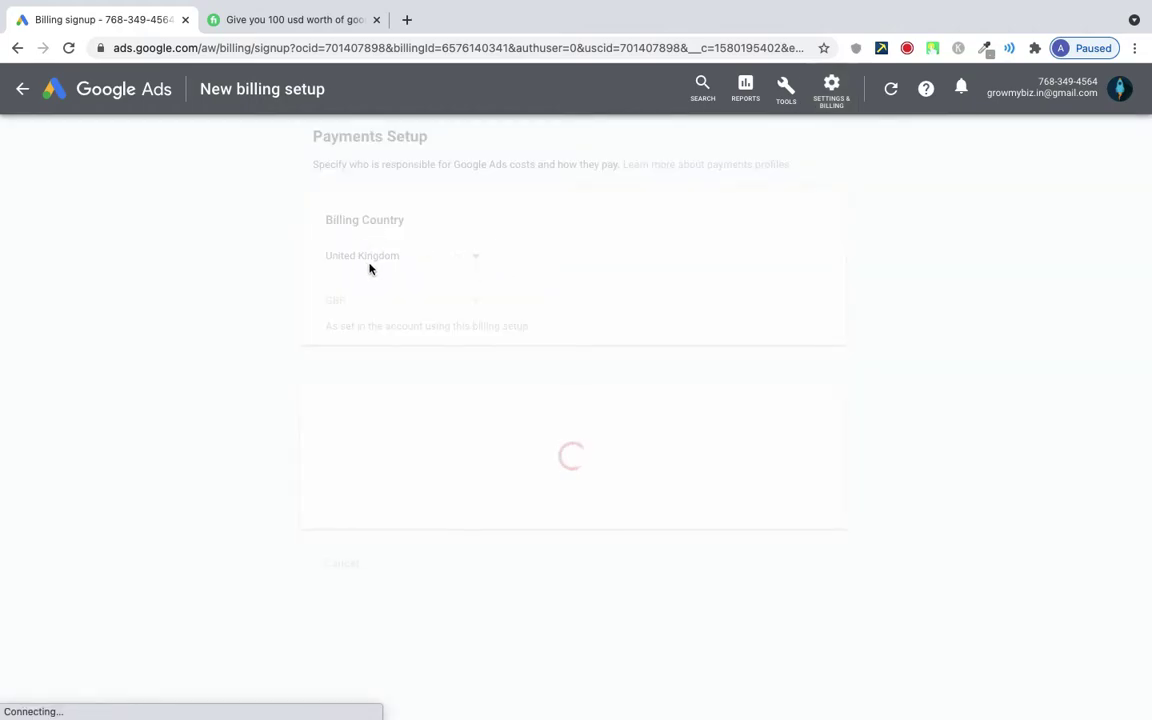
# Search Google in a new browser tab for "Fake united kingdom address".
pyautogui.click(406, 19)
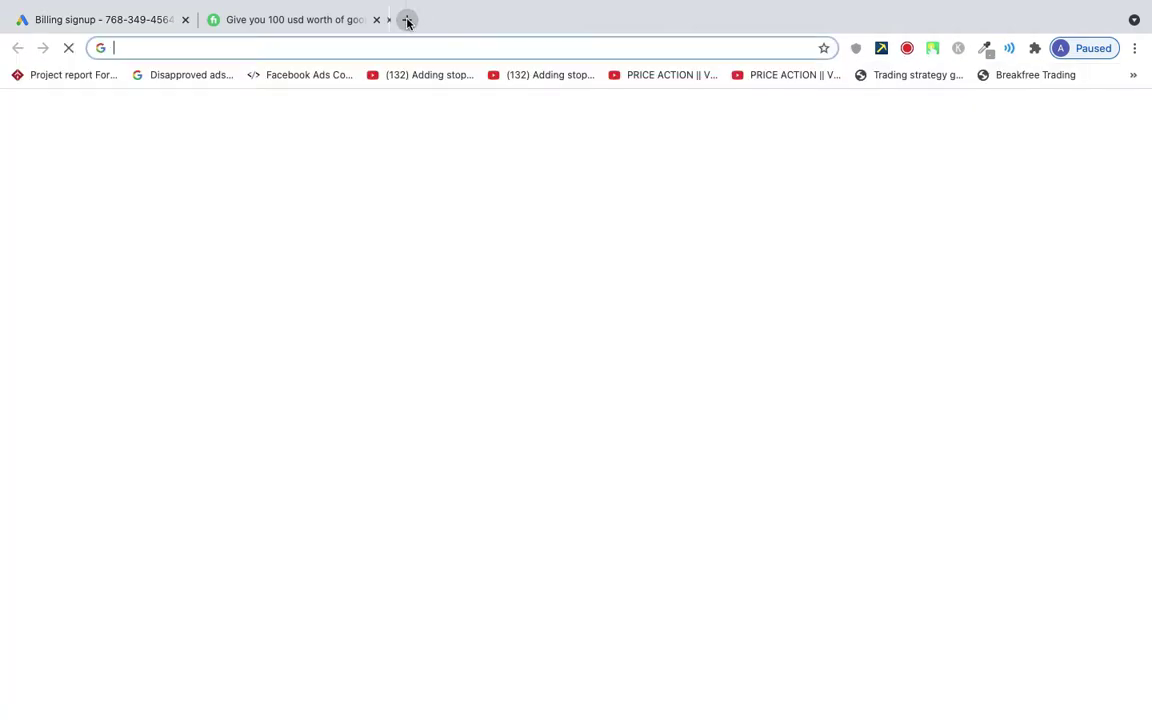
pyautogui.write('F')
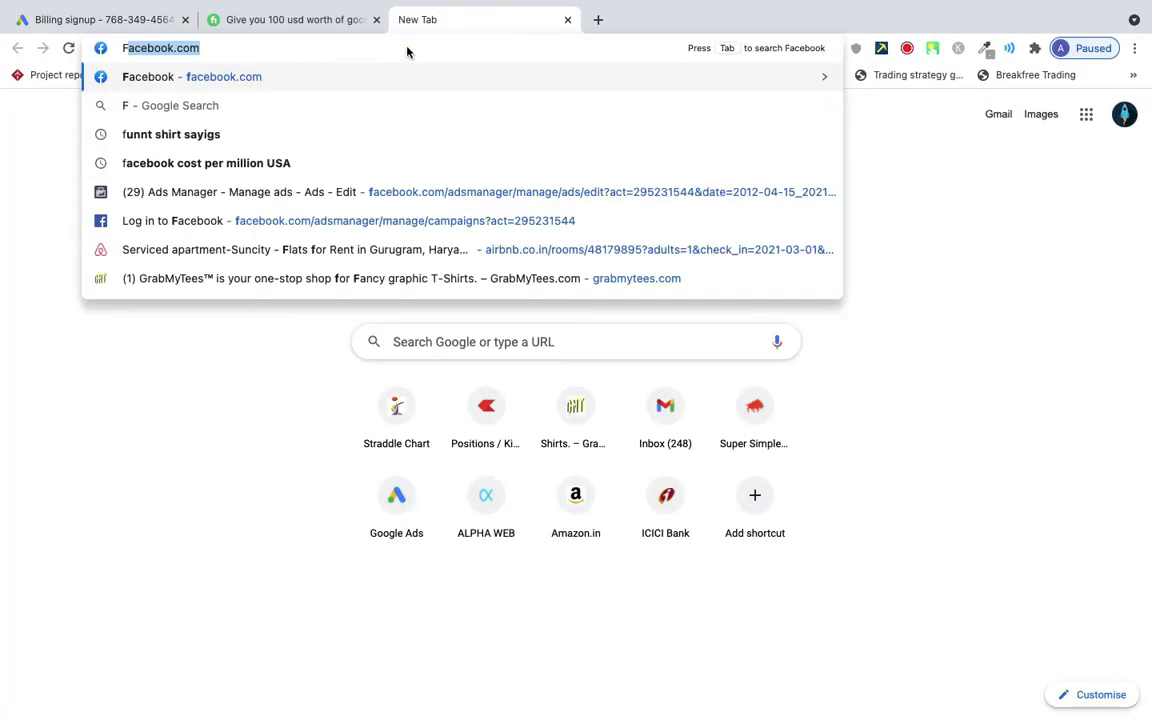
pyautogui.write('ake u')
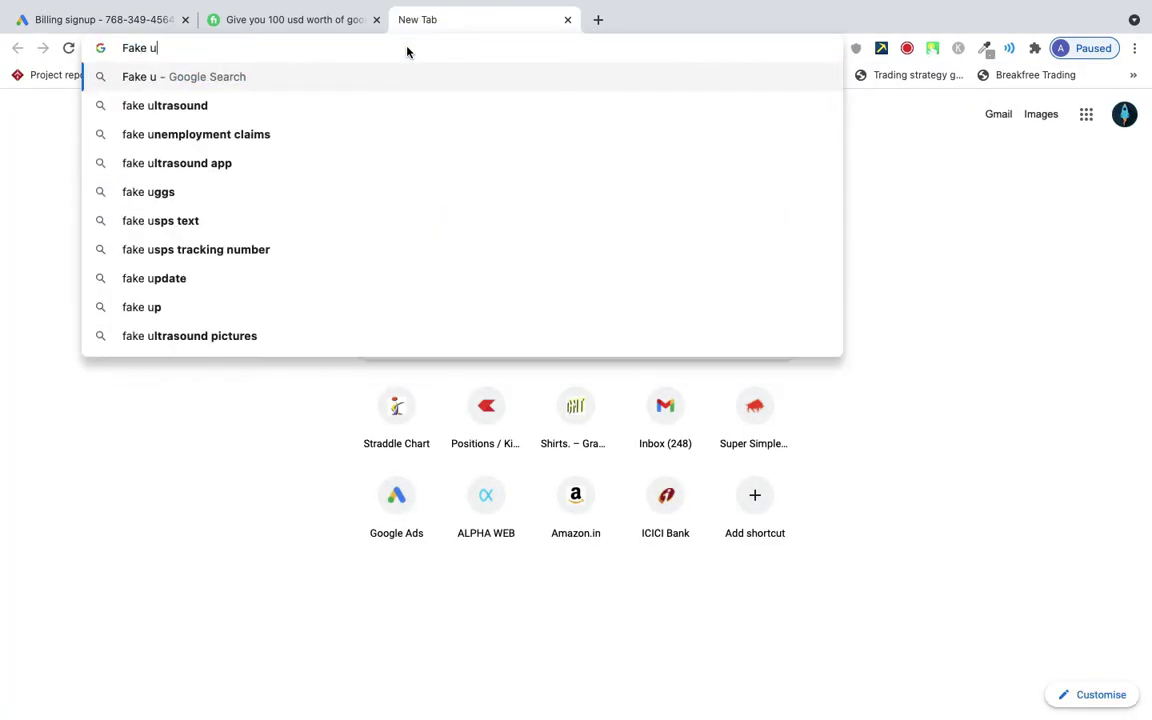
pyautogui.write('nited ')
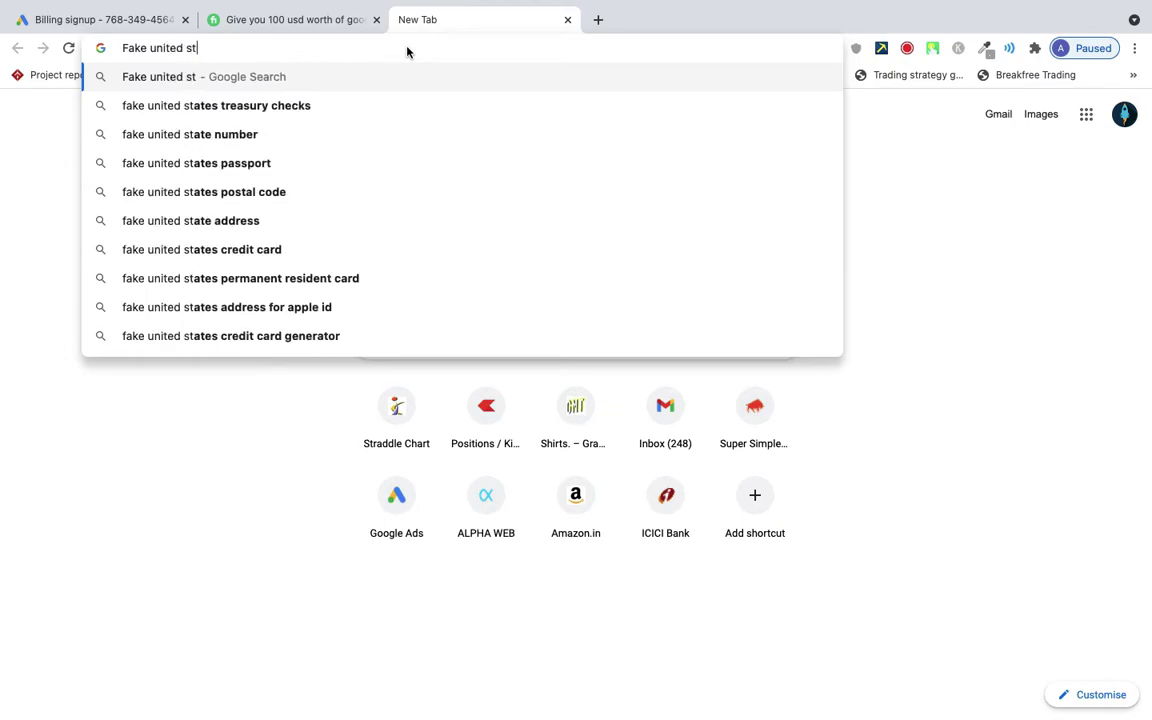
pyautogui.write('king')
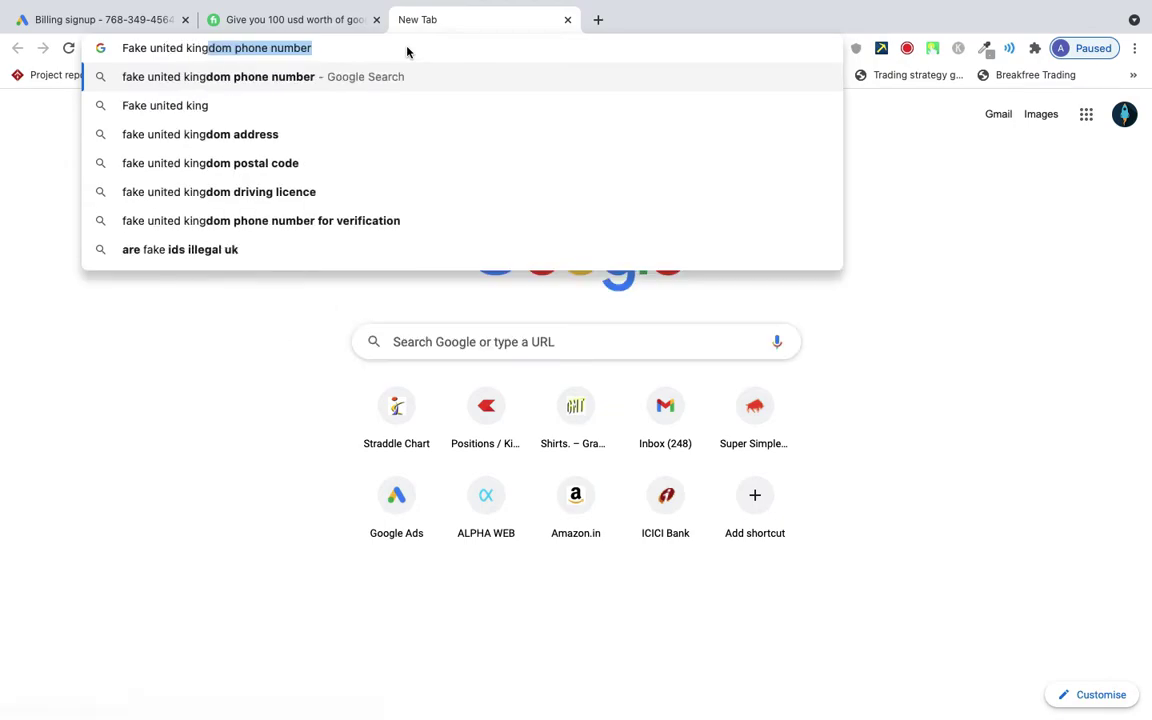
pyautogui.write('dom address')
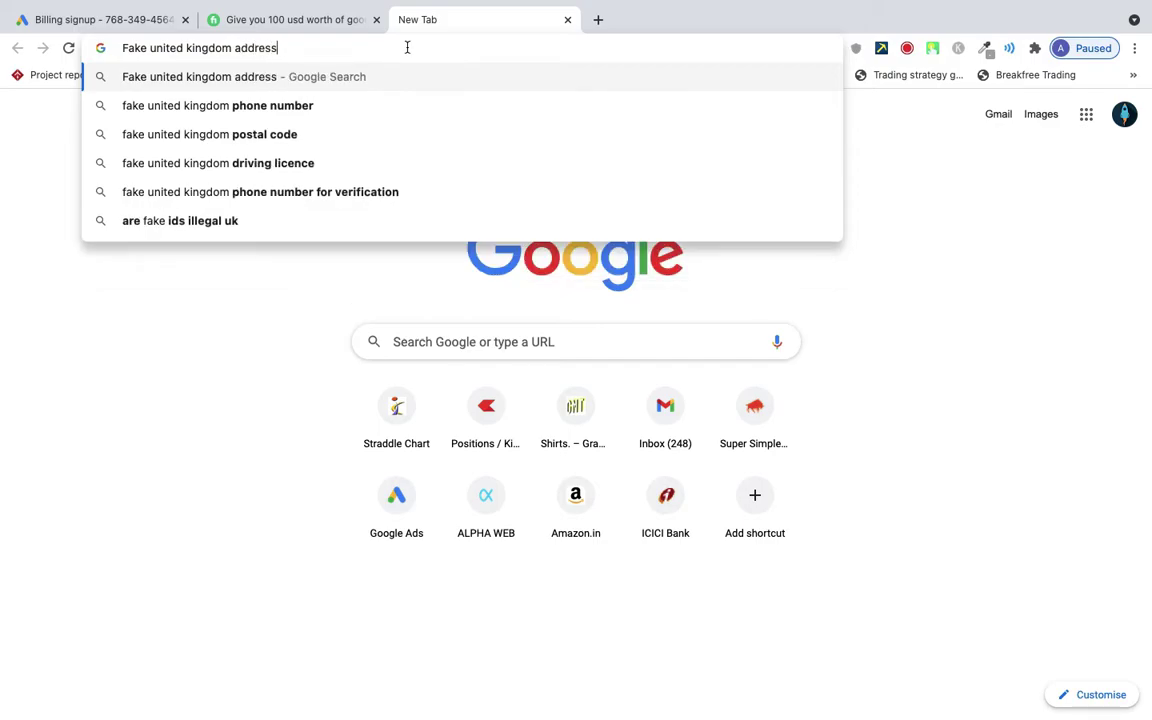
pyautogui.press('Return')
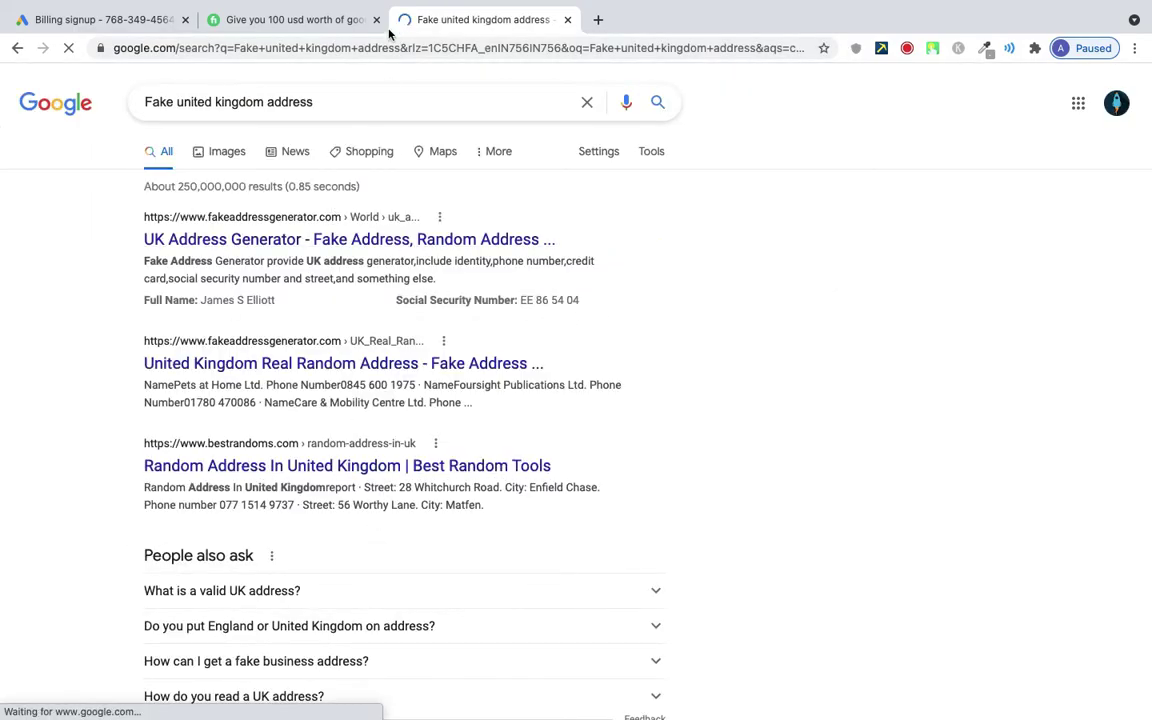
# Return to the Google Ads billing setup and open the customer's name and address fields for editing.
pyautogui.click(292, 22)
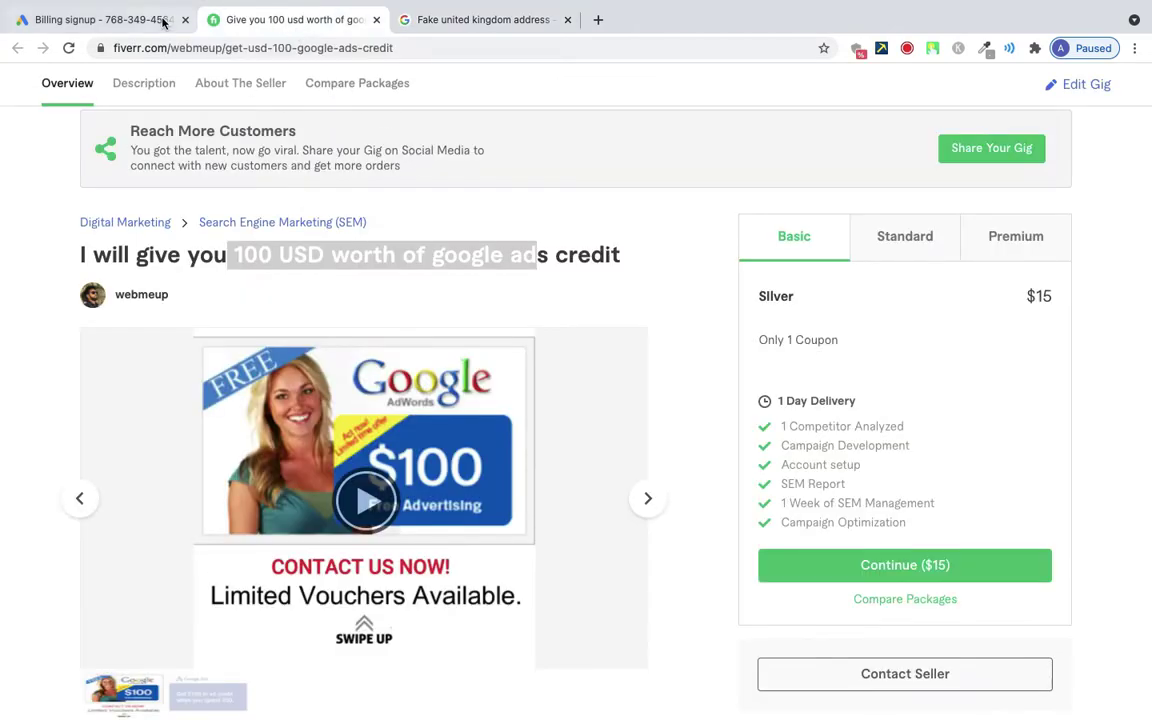
pyautogui.click(147, 20)
pyautogui.scroll(-2, 500, 400)
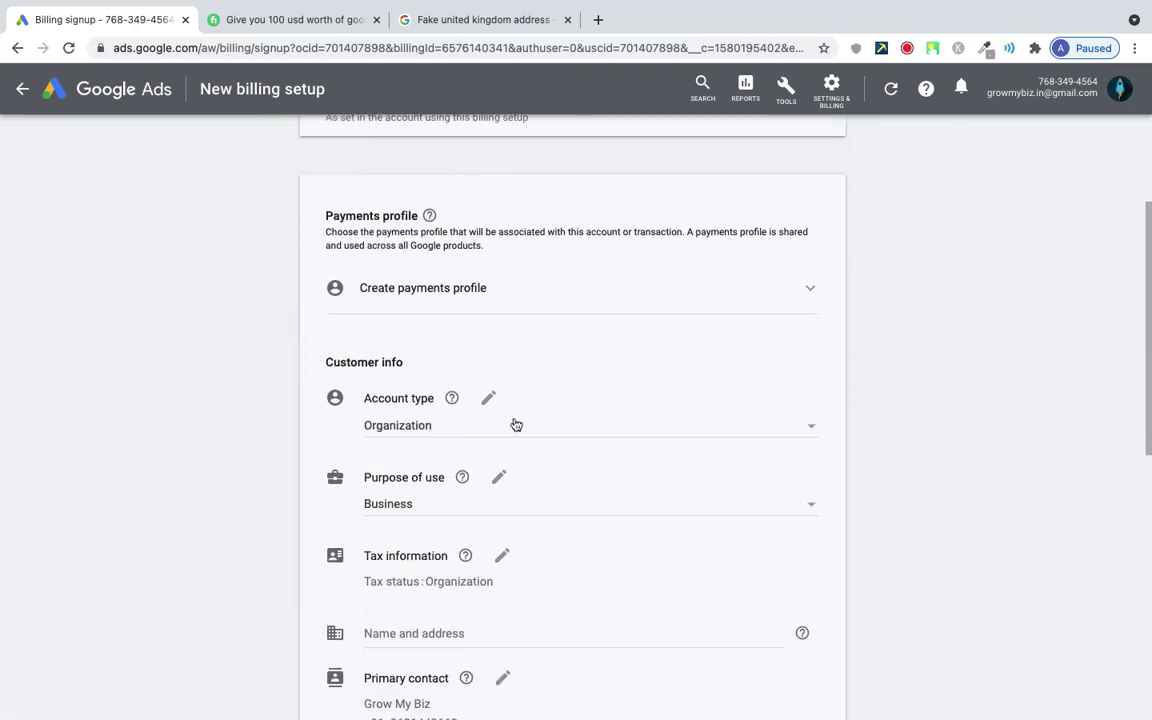
pyautogui.scroll(-1, 455, 501)
pyautogui.scroll(-2, 442, 357)
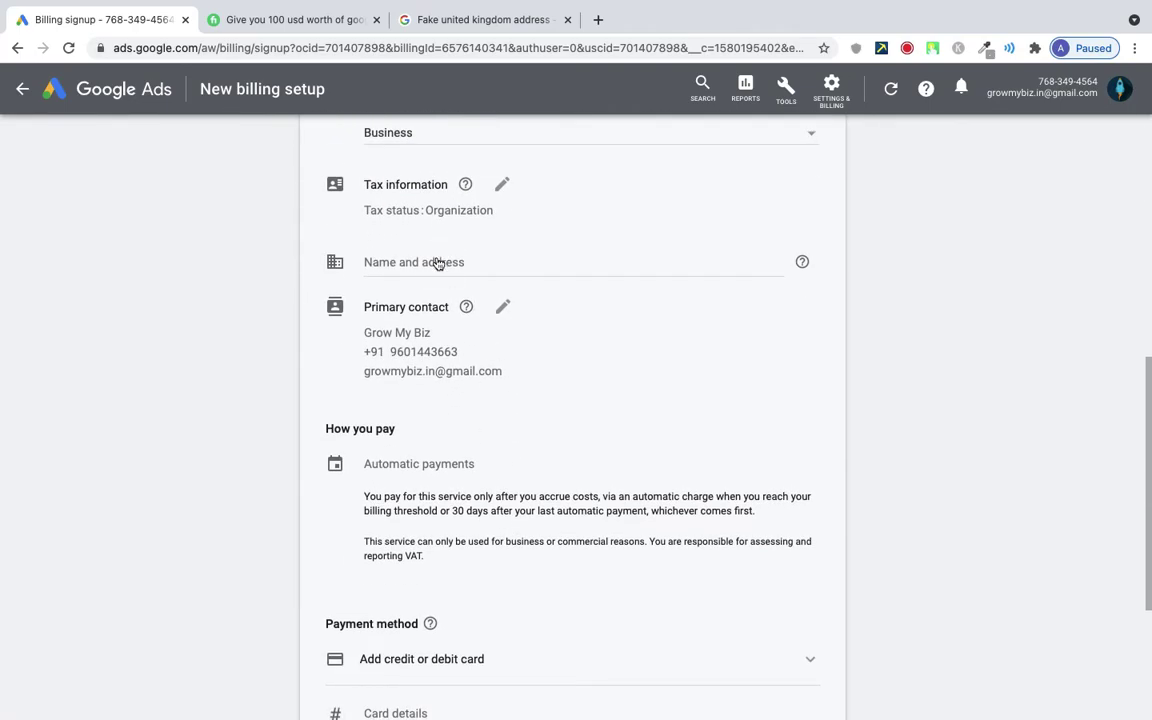
pyautogui.click(437, 263)
pyautogui.scroll(-4, 450, 499)
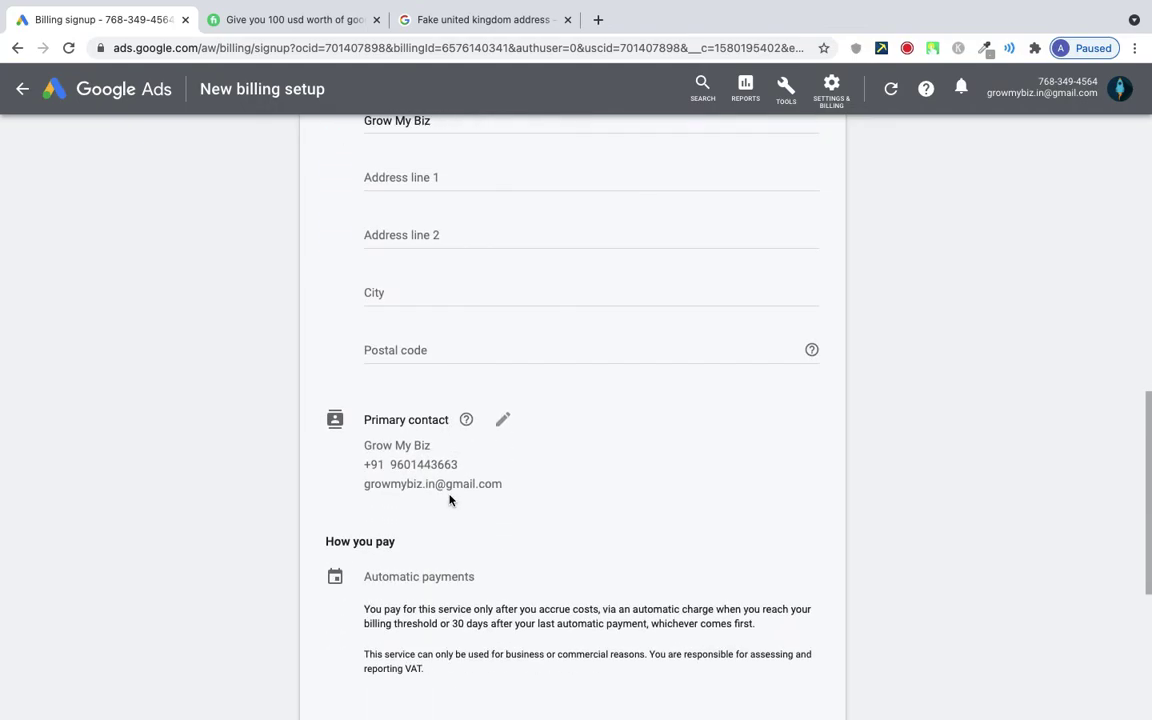
# Keep credit or debit card as the payment method and agree to the Google Ads terms and conditions.
pyautogui.scroll(-2, 450, 383)
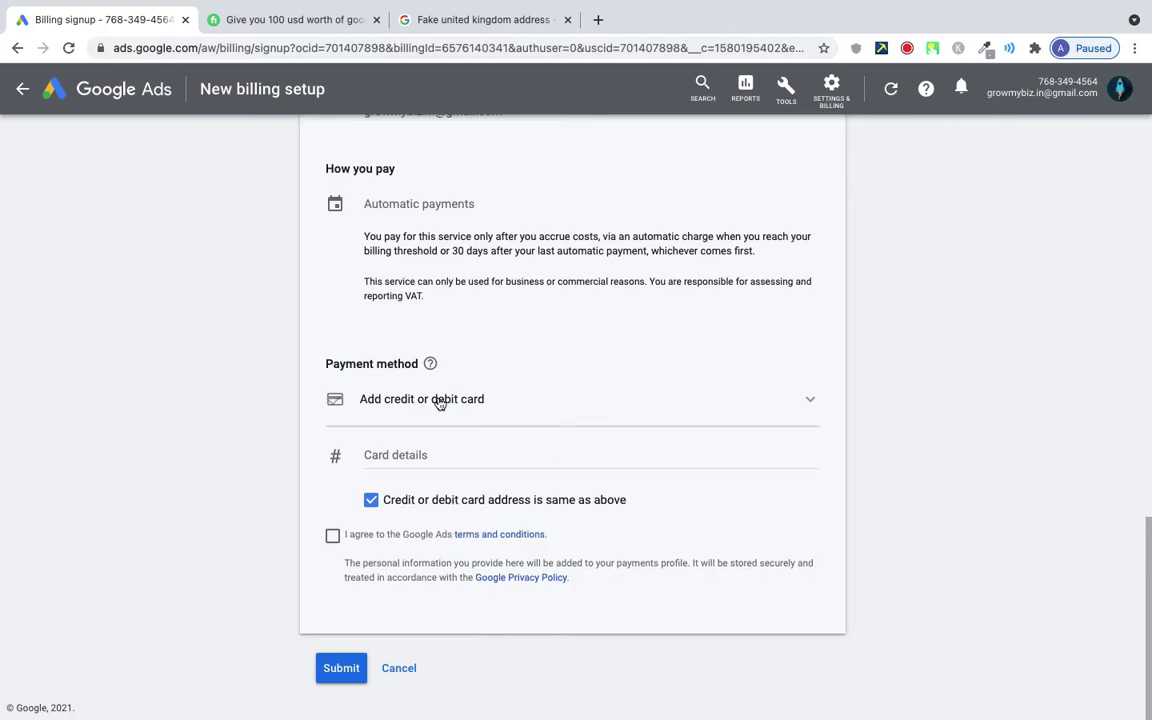
pyautogui.click(440, 400)
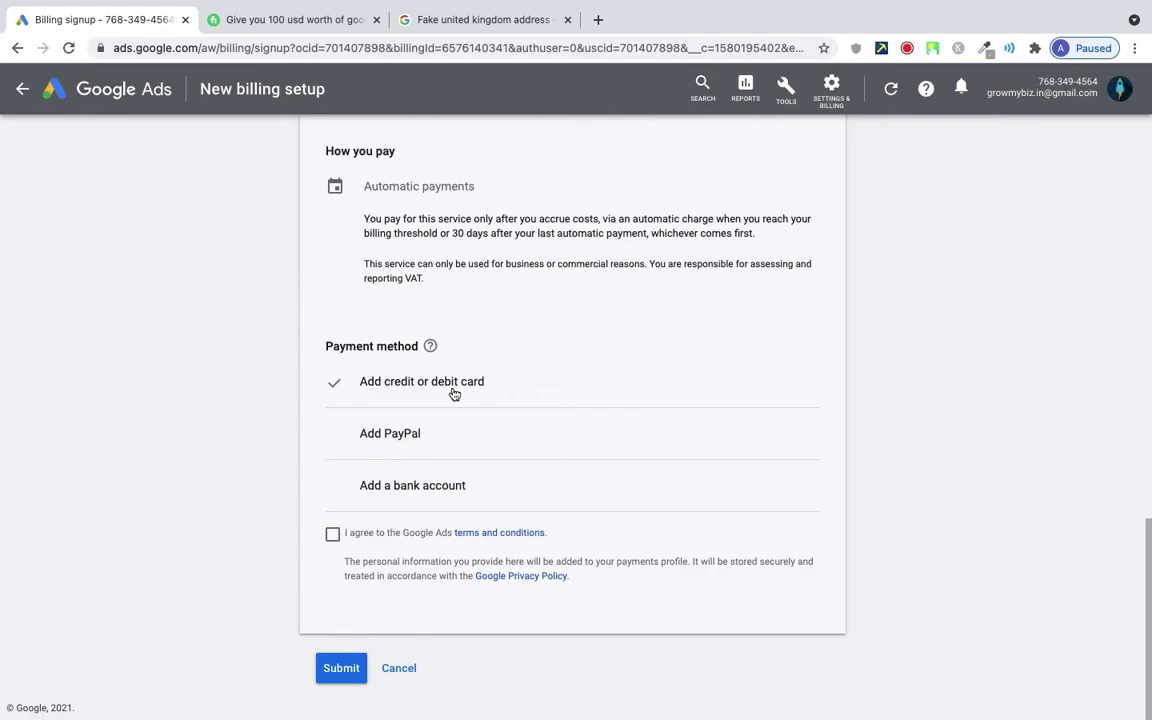
pyautogui.click(333, 536)
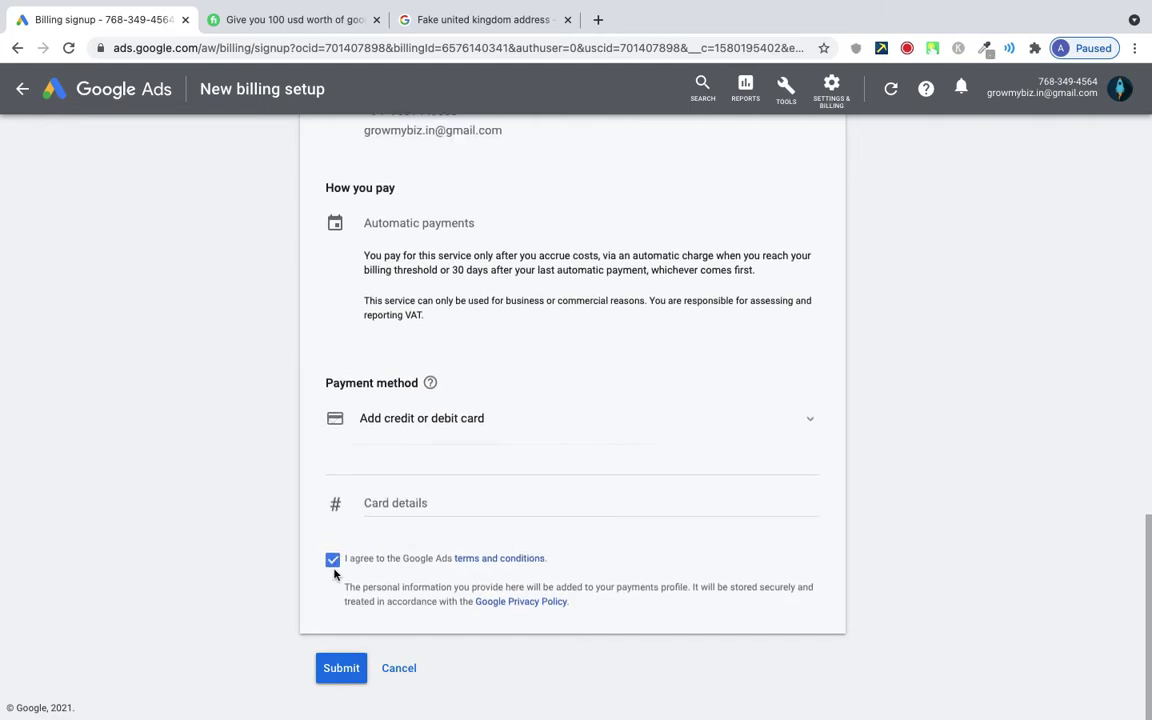
pyautogui.scroll(10, 470, 180)
pyautogui.scroll(2, 462, 260)
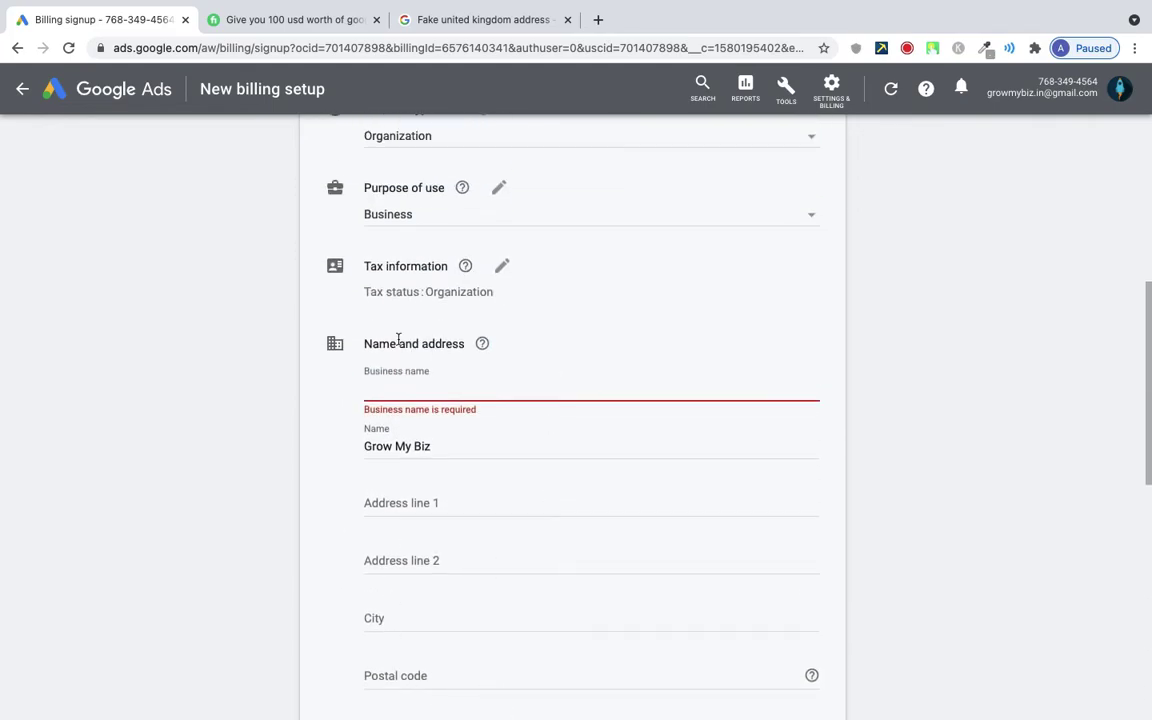
pyautogui.scroll(5, 532, 486)
pyautogui.scroll(-15, 542, 535)
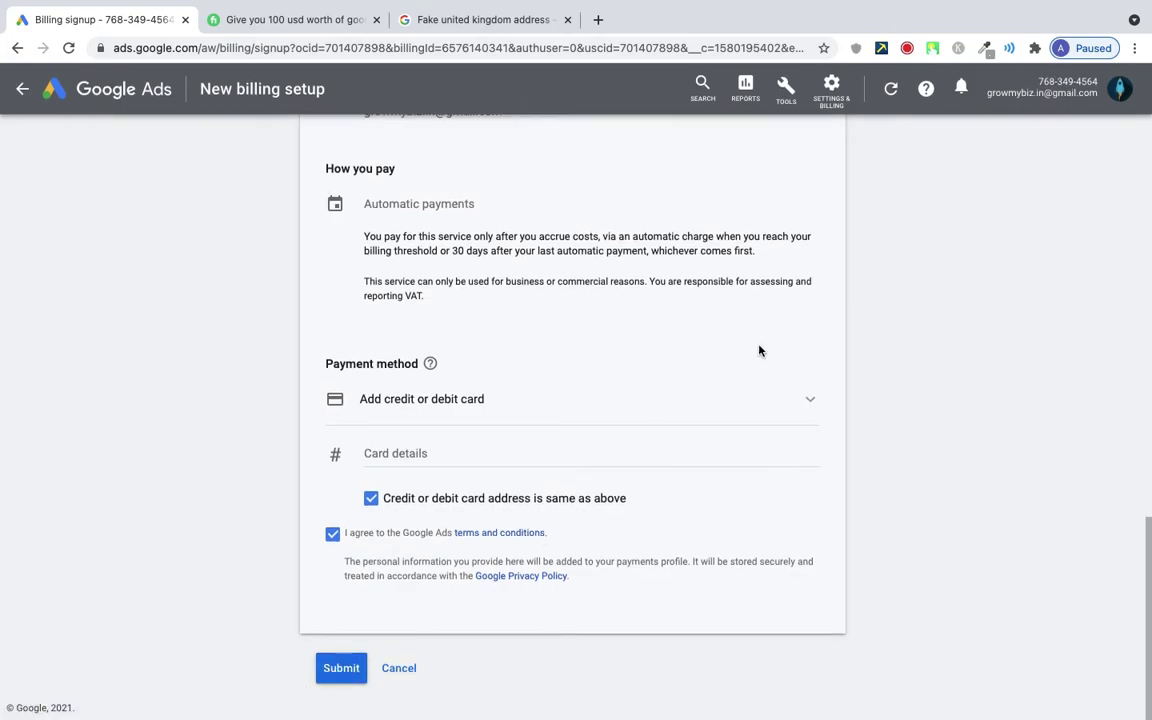
pyautogui.scroll(8, 759, 350)
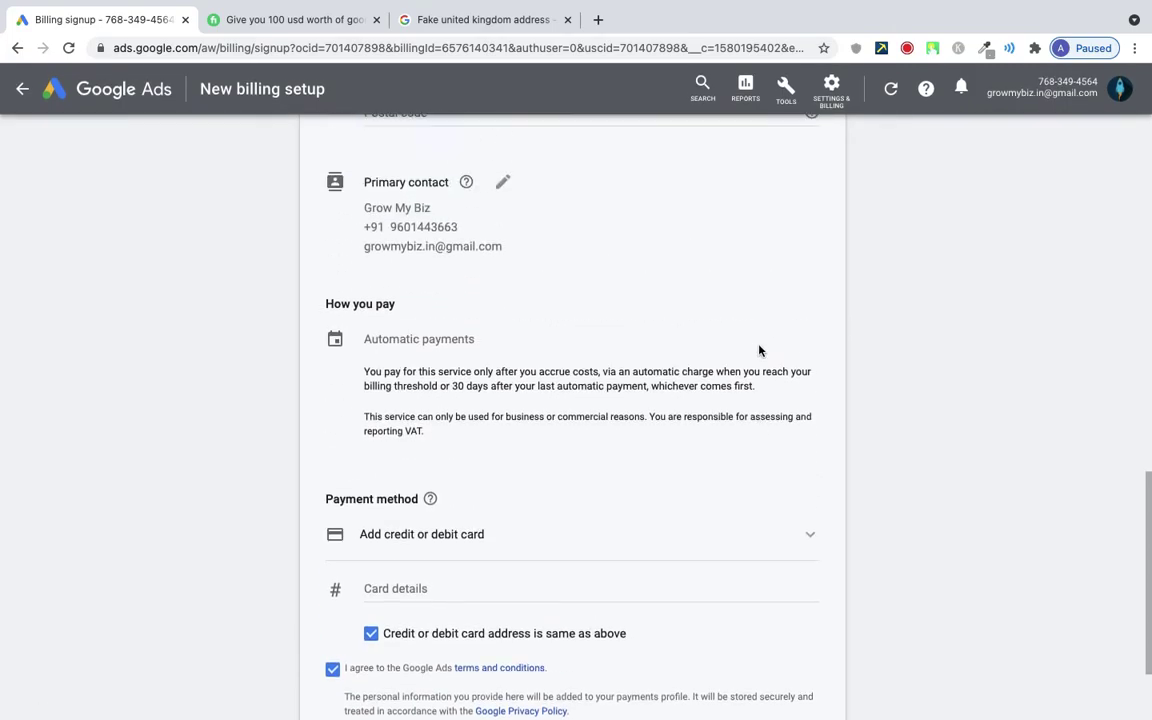
# Switch to the Grow My Biz manager account and open the billing promotions of its GMT account.
pyautogui.click(1112, 90)
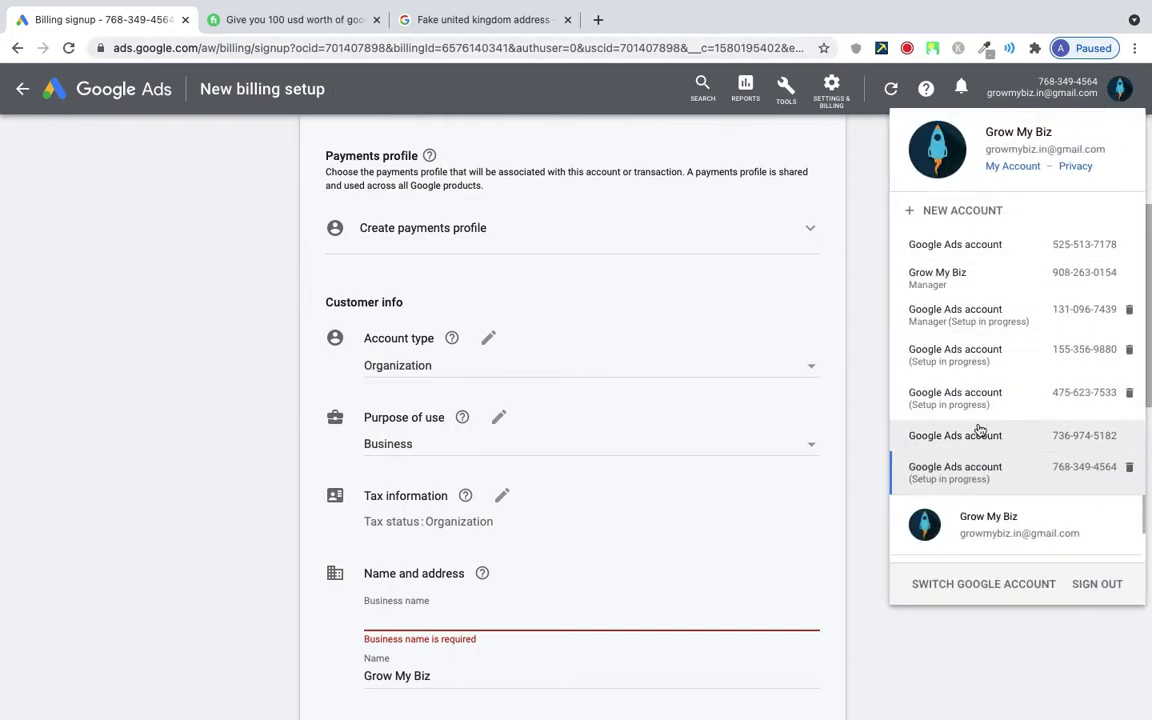
pyautogui.click(979, 284)
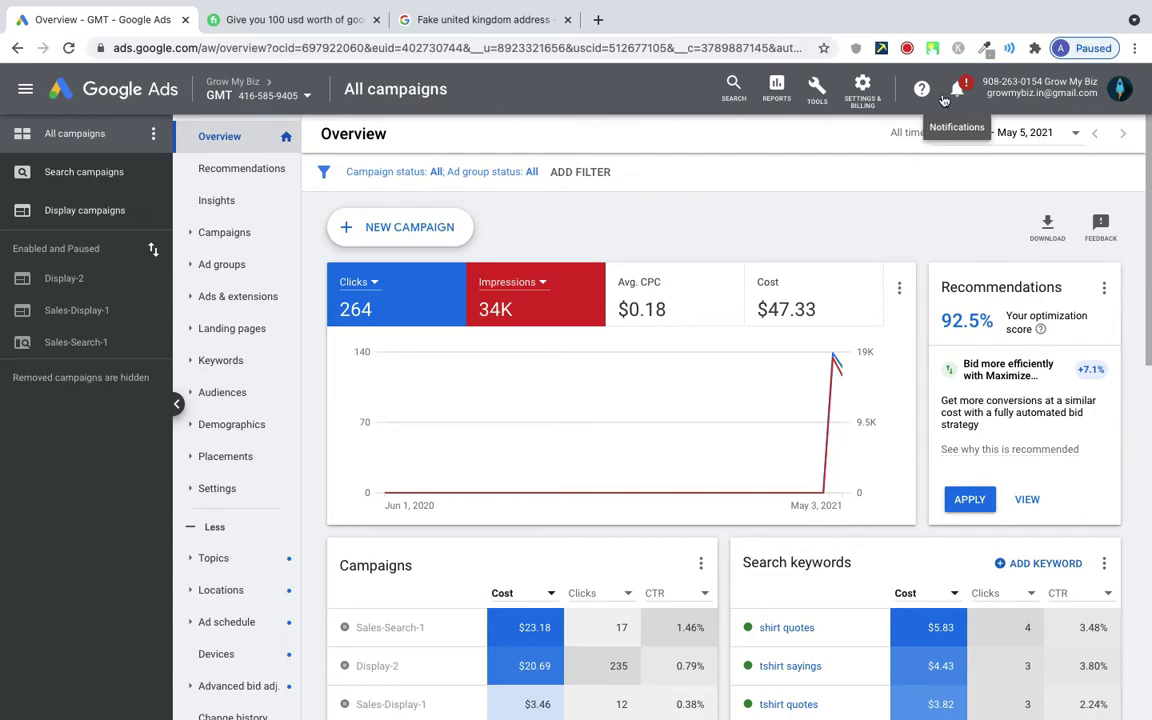
pyautogui.click(864, 92)
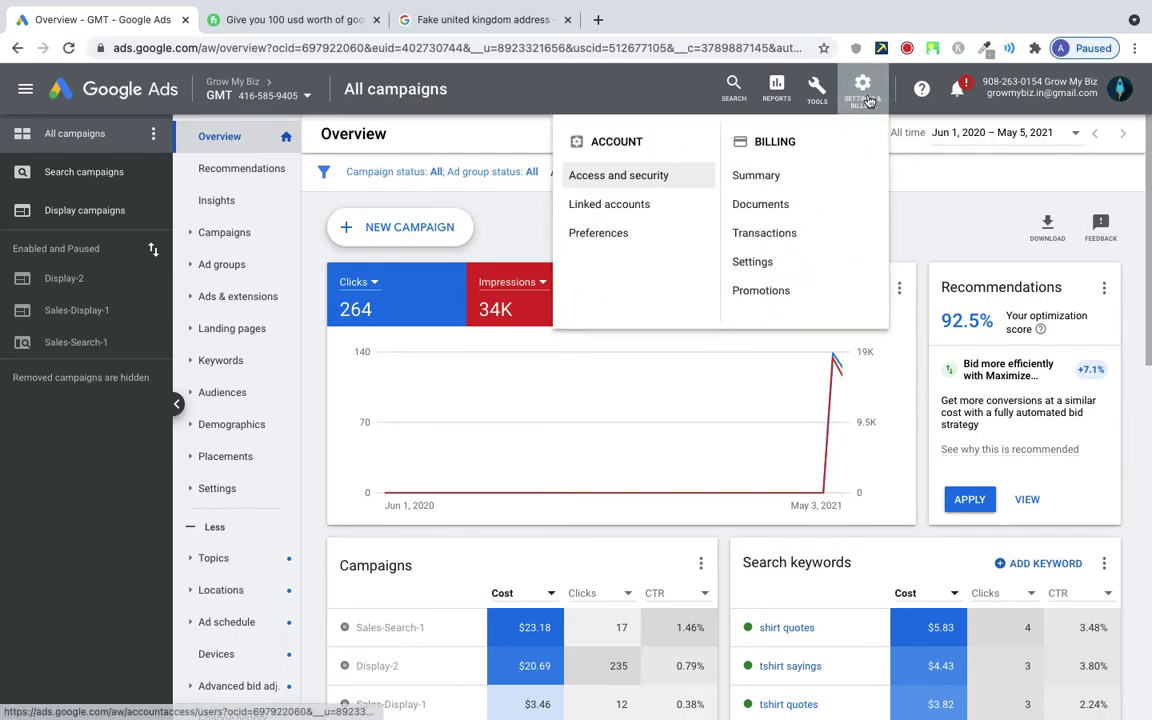
pyautogui.click(760, 291)
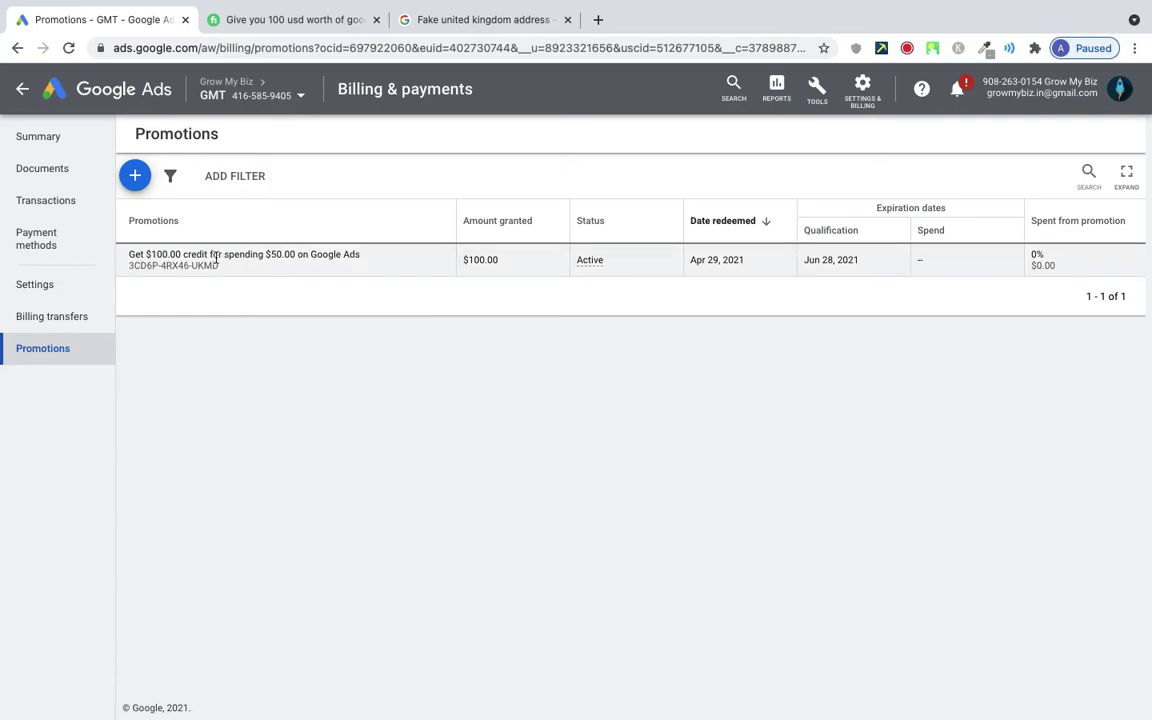
# View the promotional code entry form without submitting it and examine the existing promotion's credit amount and required spend.
pyautogui.click(336, 378)
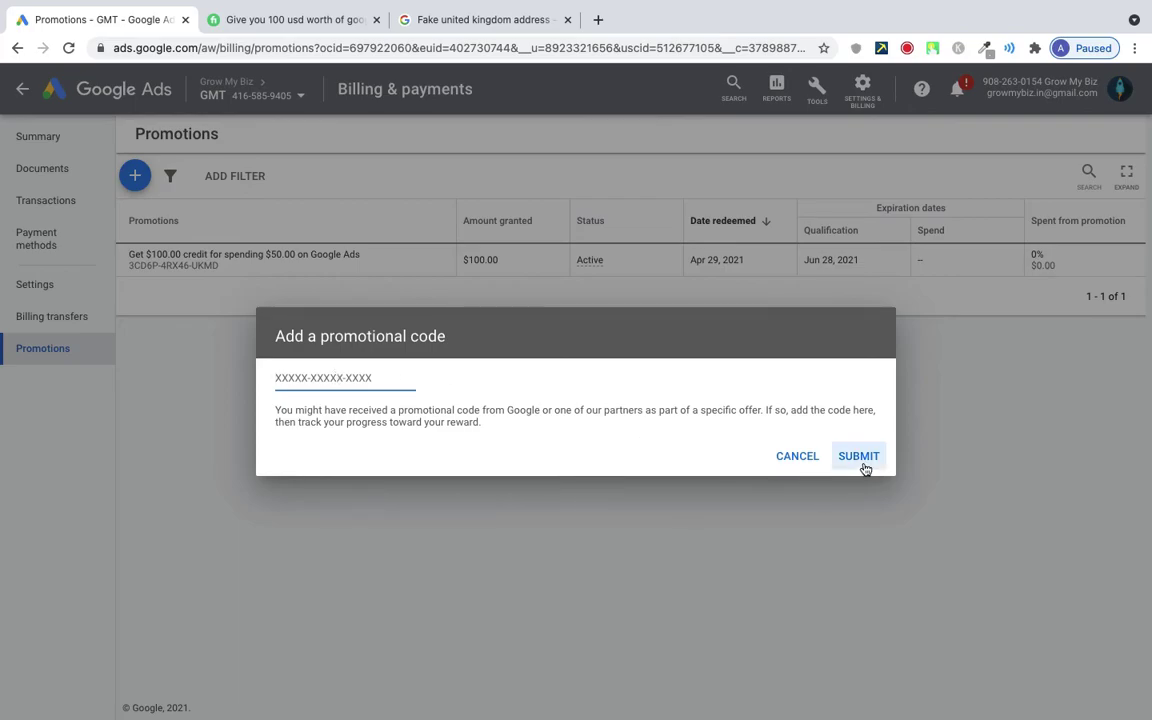
pyautogui.click(792, 458)
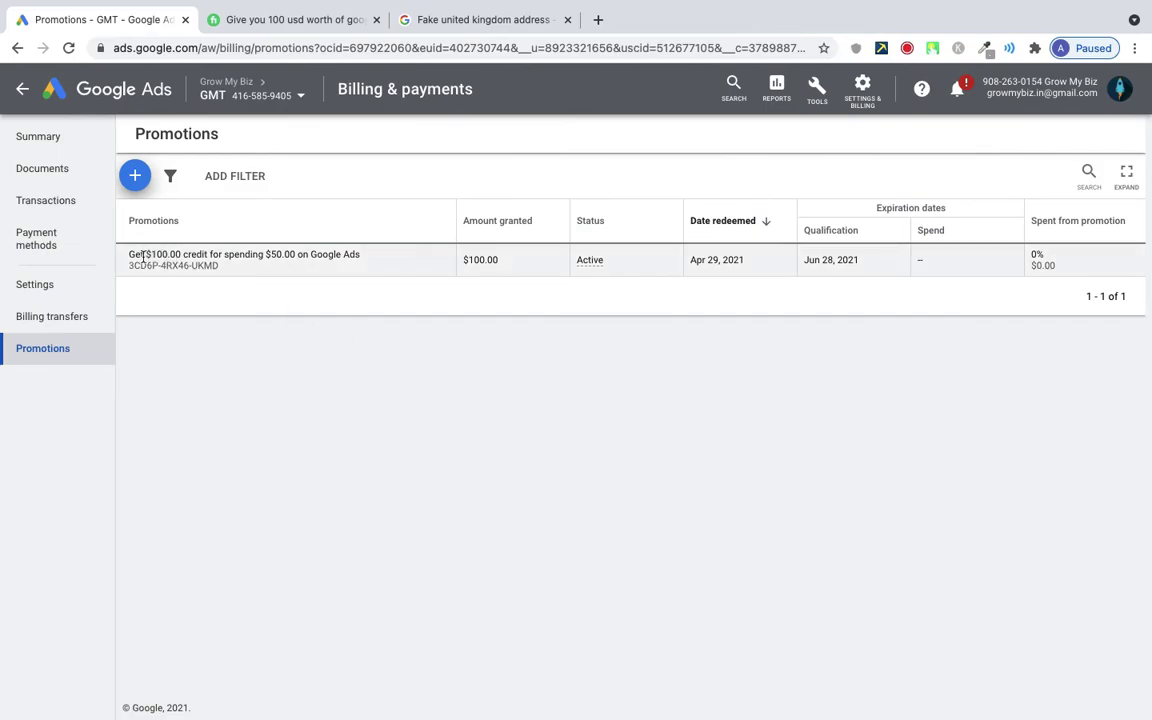
pyautogui.moveTo(146, 255); pyautogui.dragTo(184, 251)
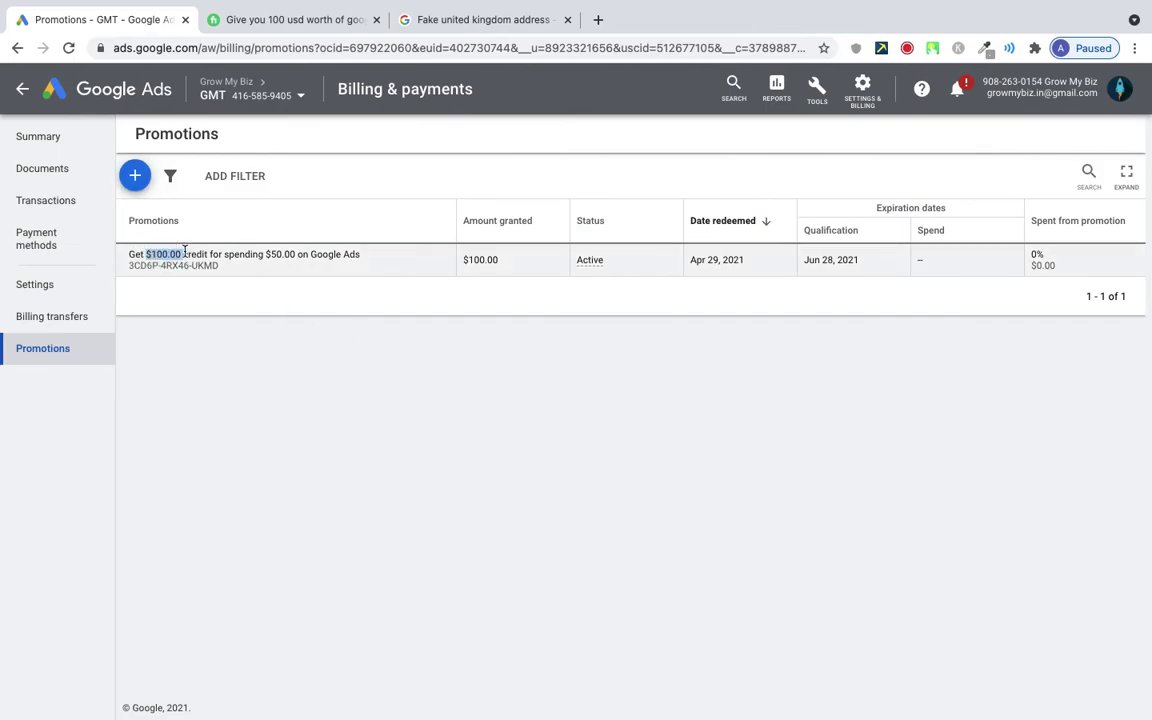
pyautogui.moveTo(266, 255); pyautogui.dragTo(297, 256)
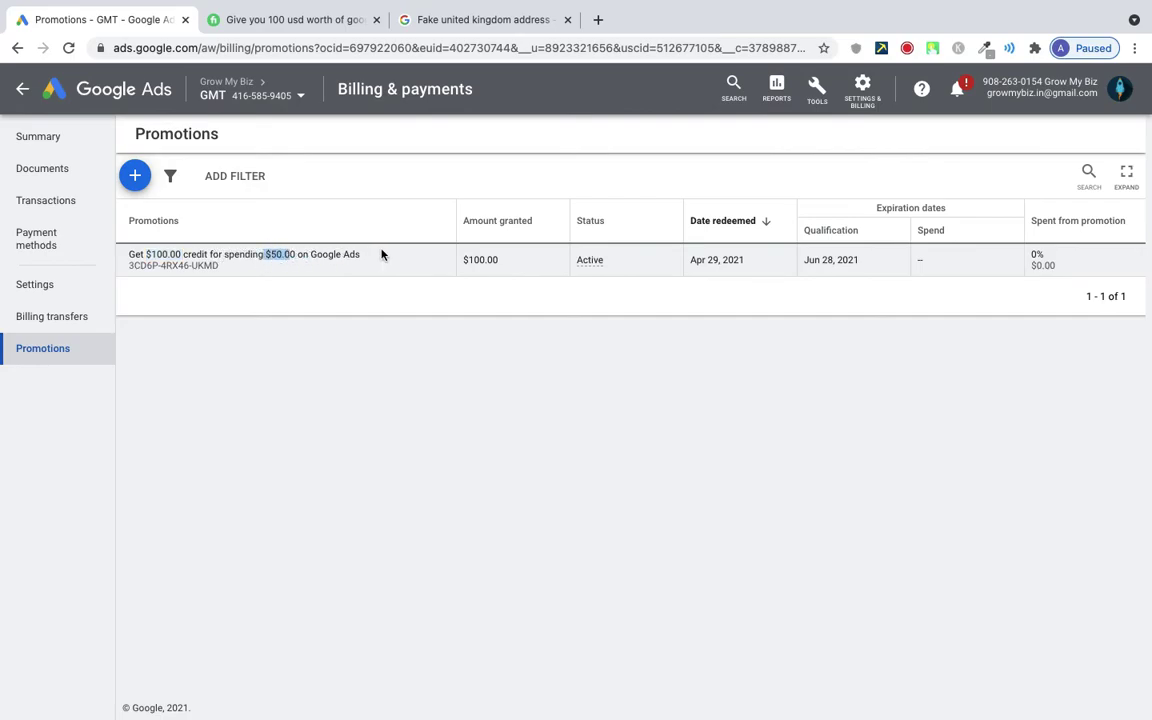
pyautogui.moveTo(146, 255); pyautogui.dragTo(180, 255)
pyautogui.click(472, 355)
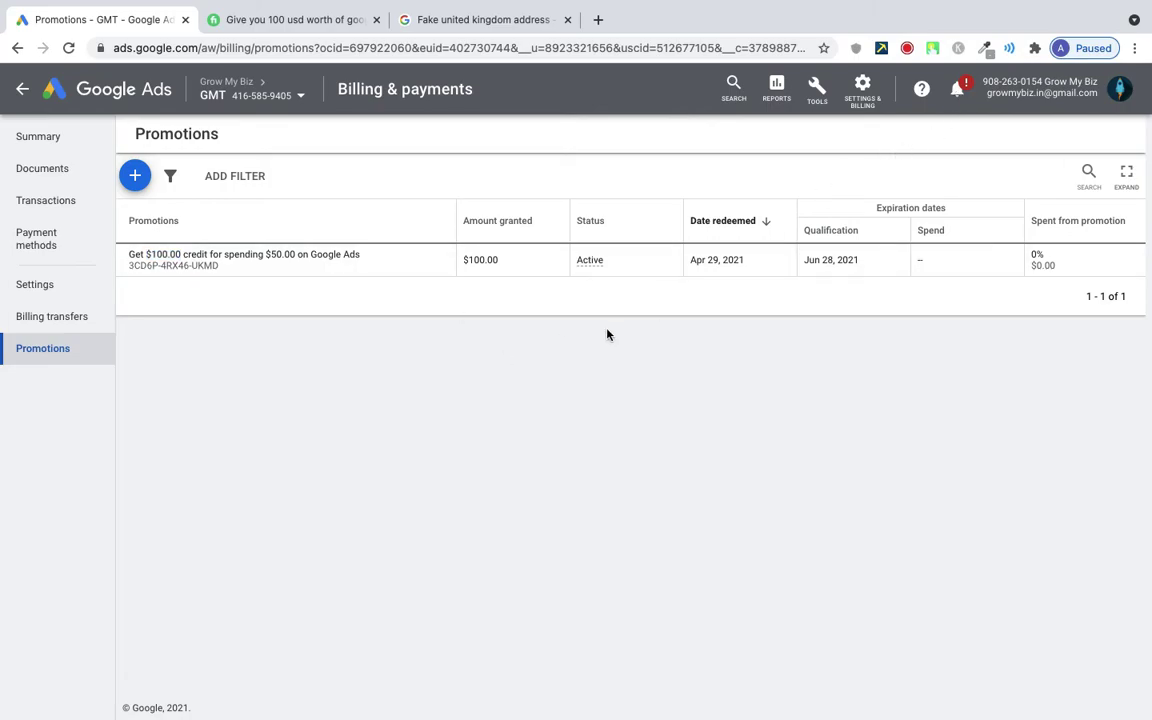
pyautogui.doubleClick(285, 254)
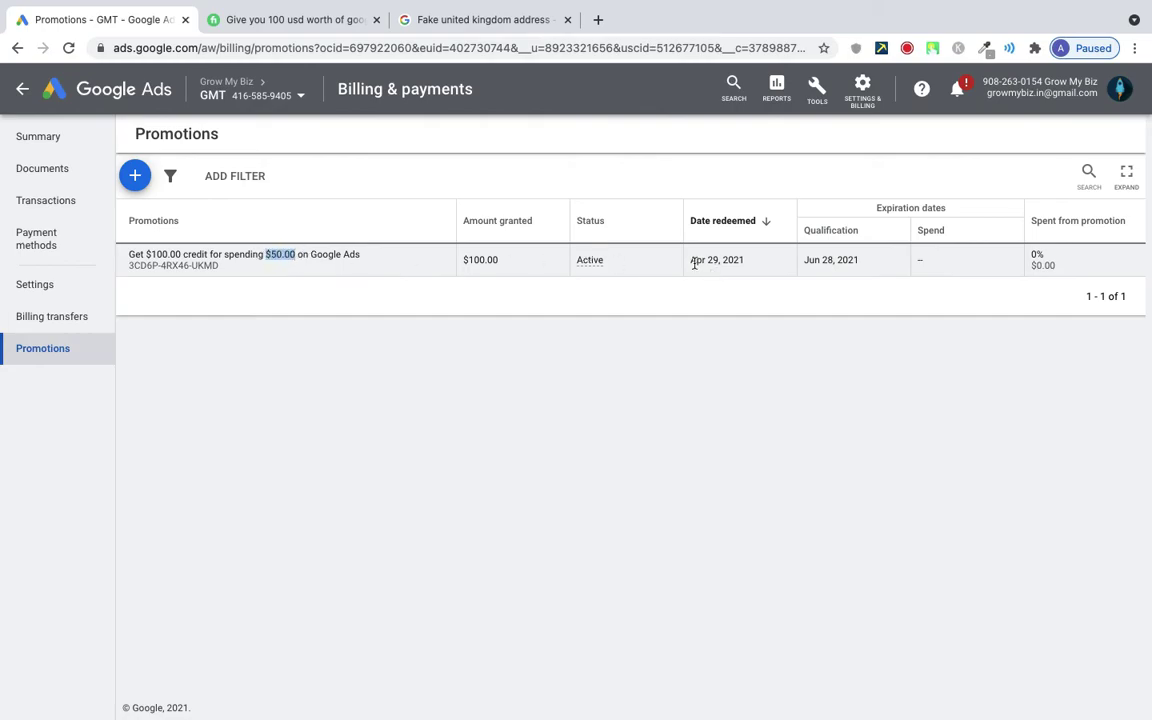
# Examine the promotion's qualification and redemption dates and read the account notifications about the earned credit.
pyautogui.click(830, 260)
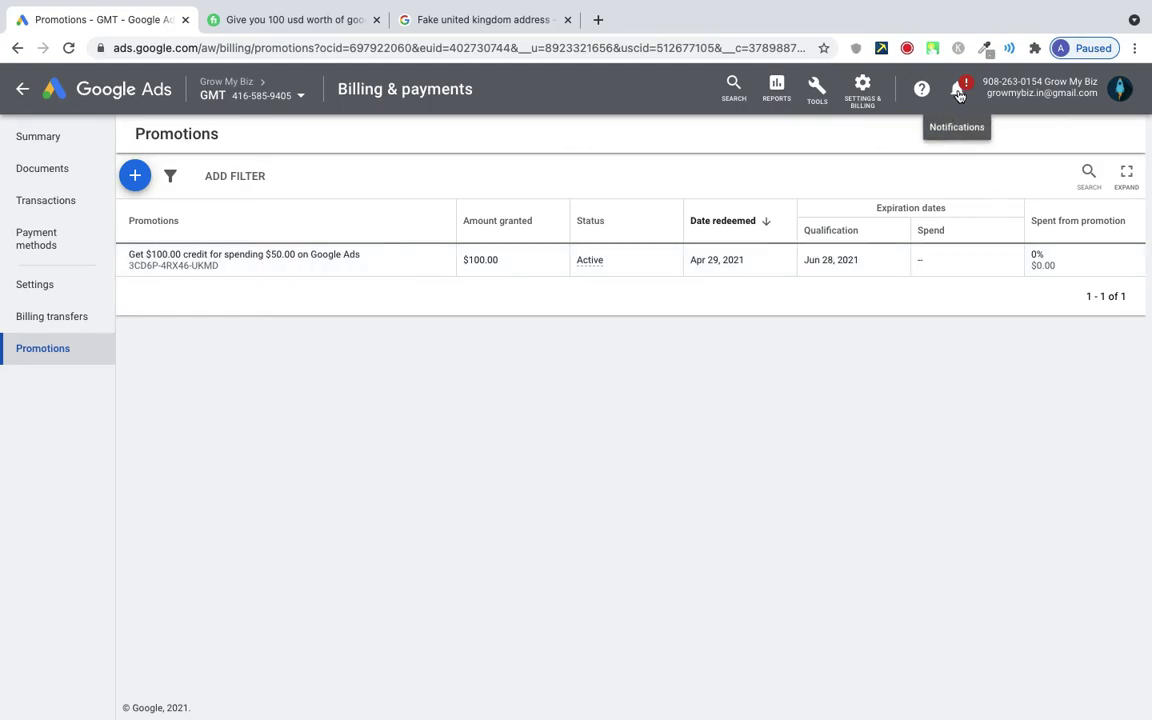
pyautogui.click(692, 260)
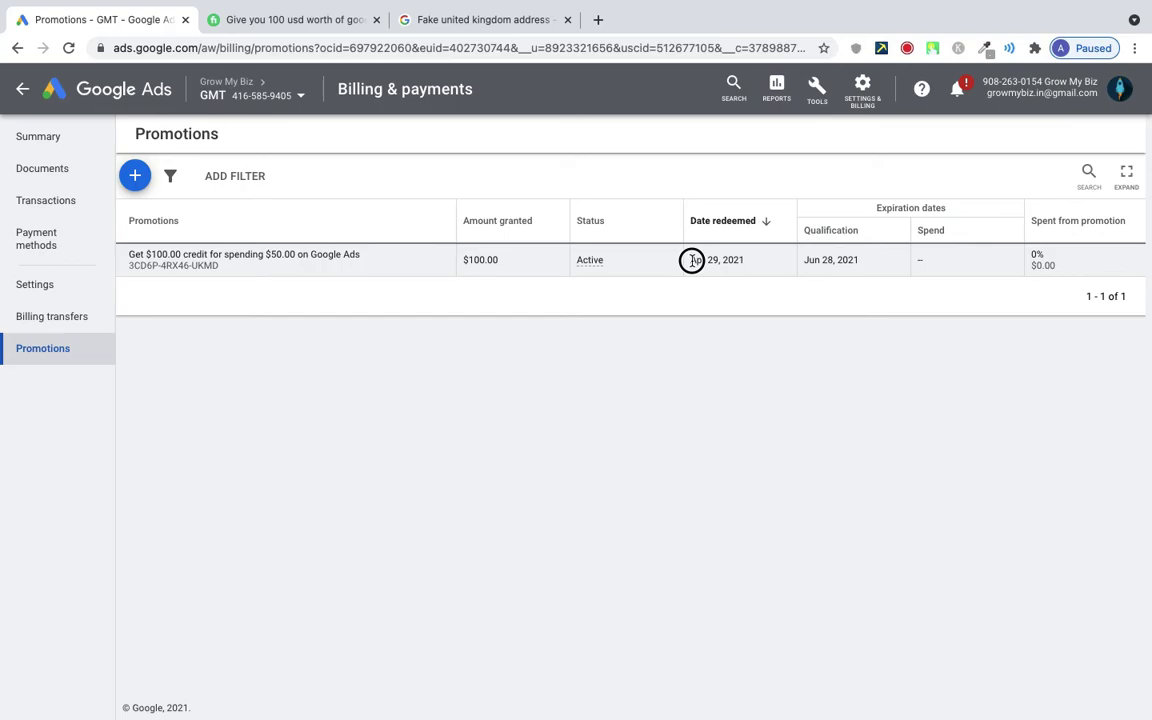
pyautogui.moveTo(692, 260); pyautogui.dragTo(748, 262)
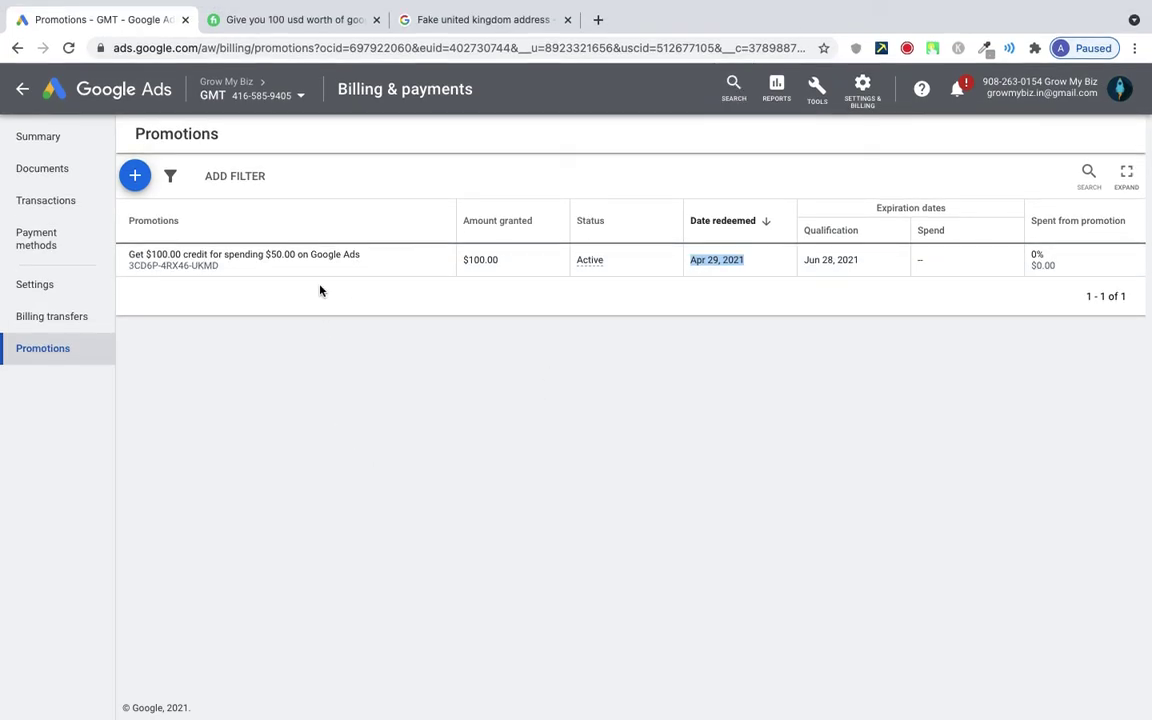
pyautogui.click(955, 95)
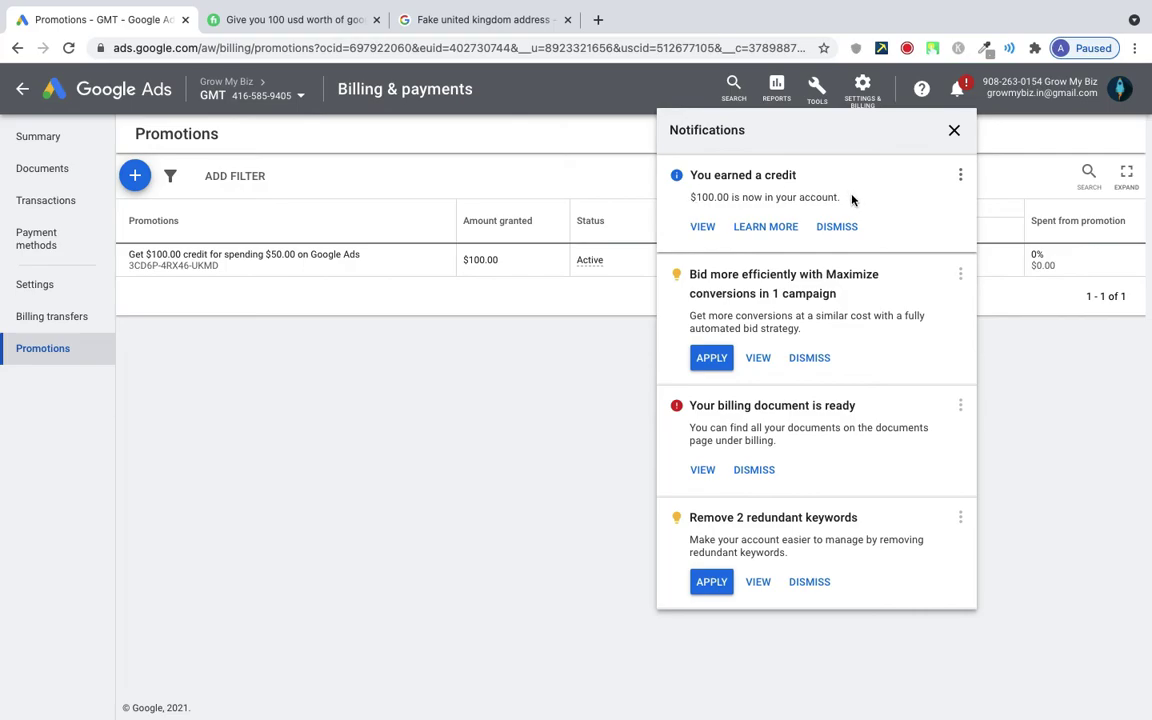
pyautogui.click(960, 89)
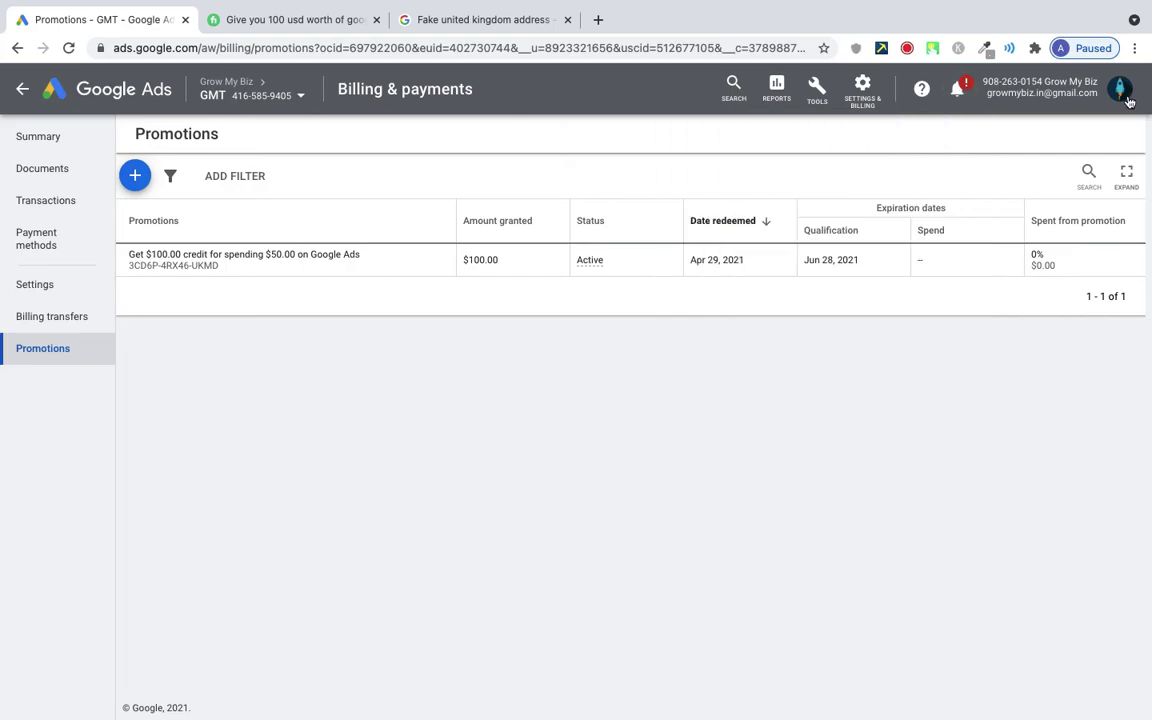
# View the list of Google Ads accounts and switch to the Fiverr gig offering 100 USD worth of Google Ads credit.
pyautogui.click(1124, 93)
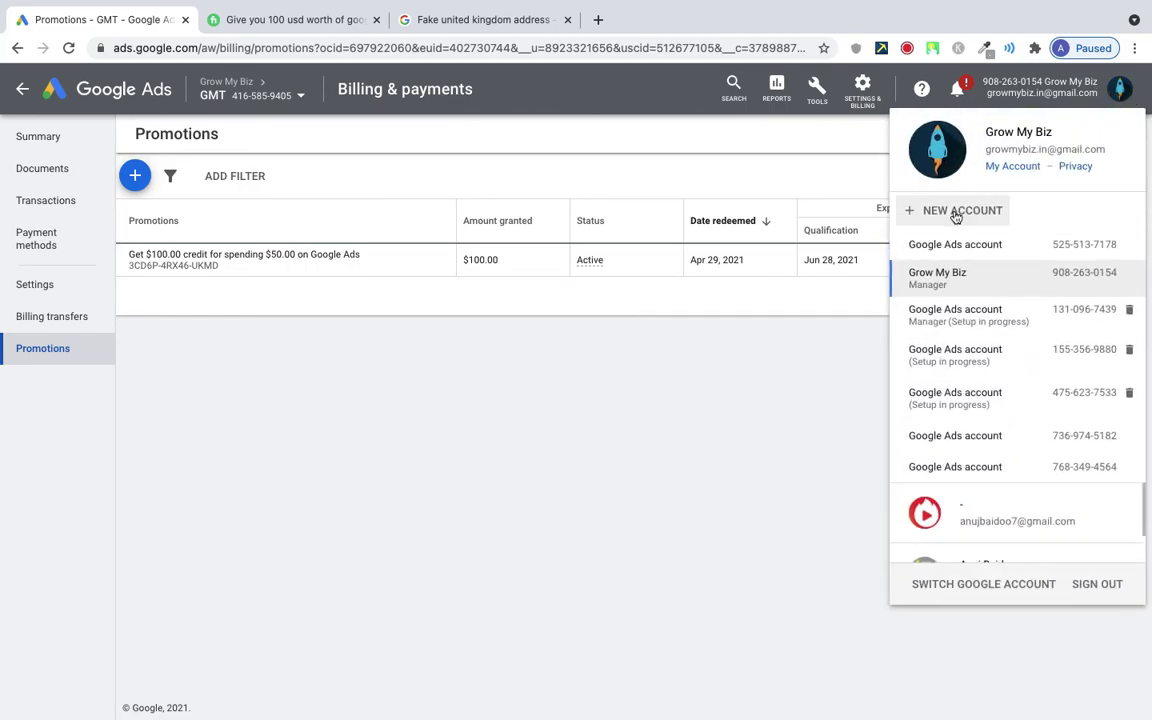
pyautogui.click(603, 504)
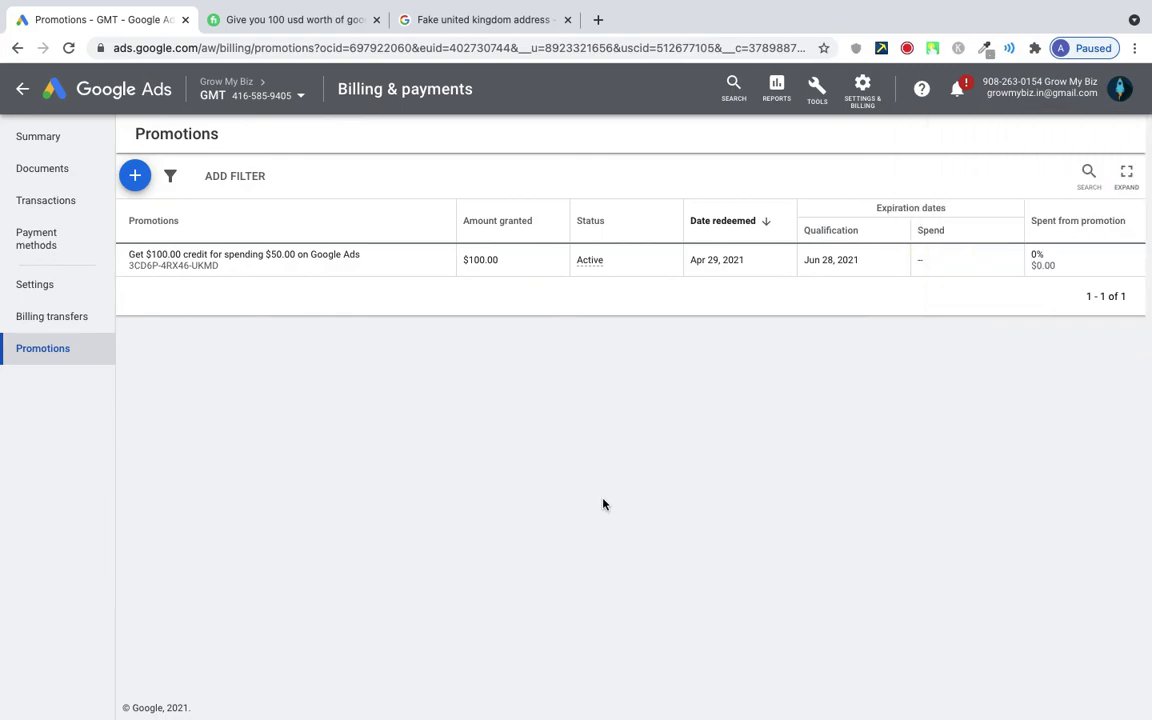
pyautogui.click(295, 19)
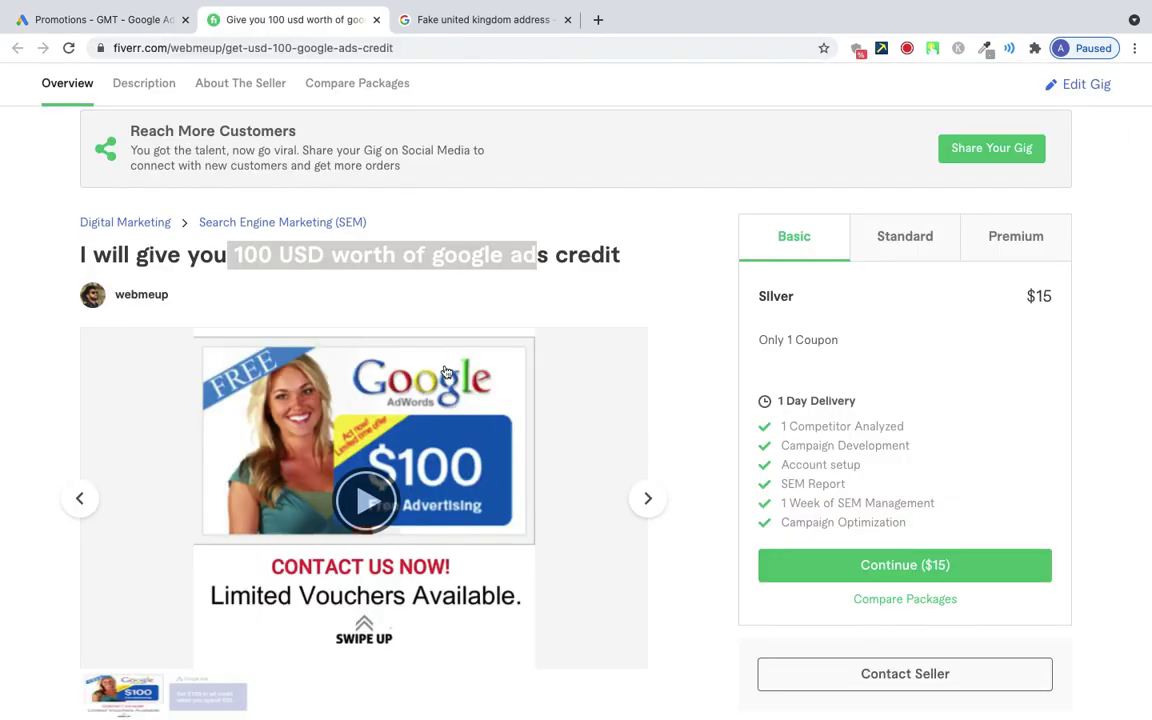